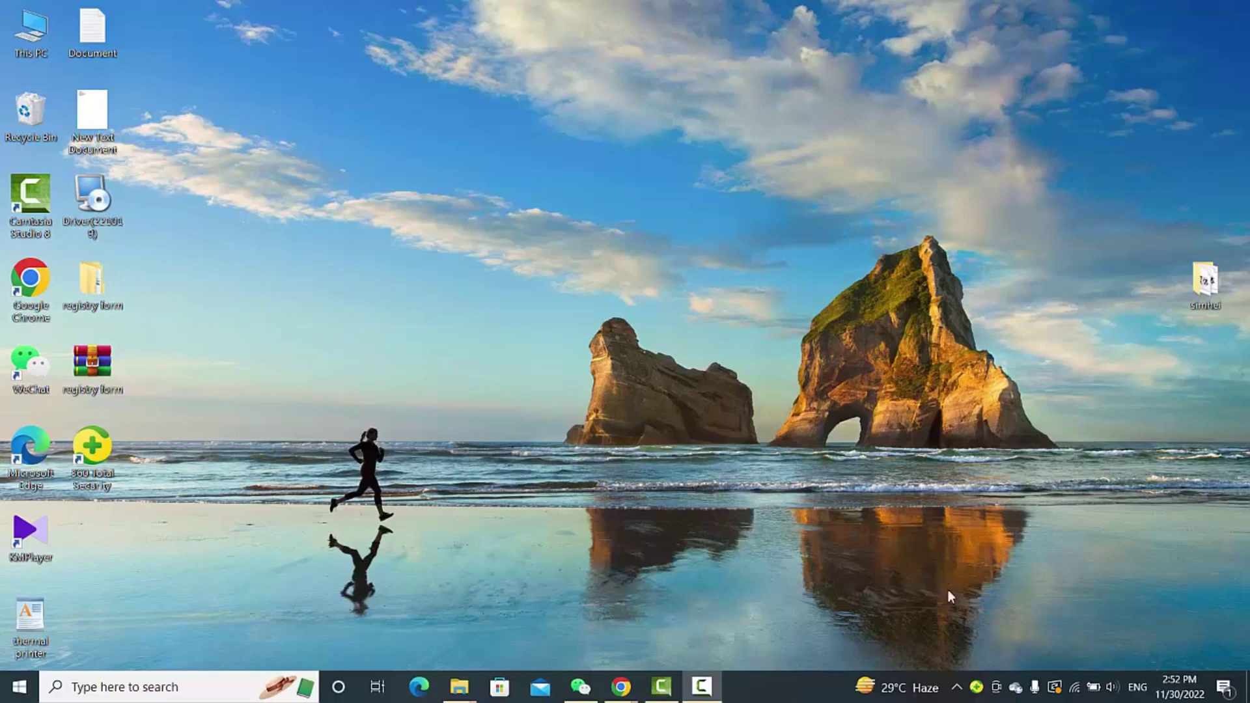
Exit 360 Total Security from the tray and open the desktop 'registry form' folder
right_click(976, 686)
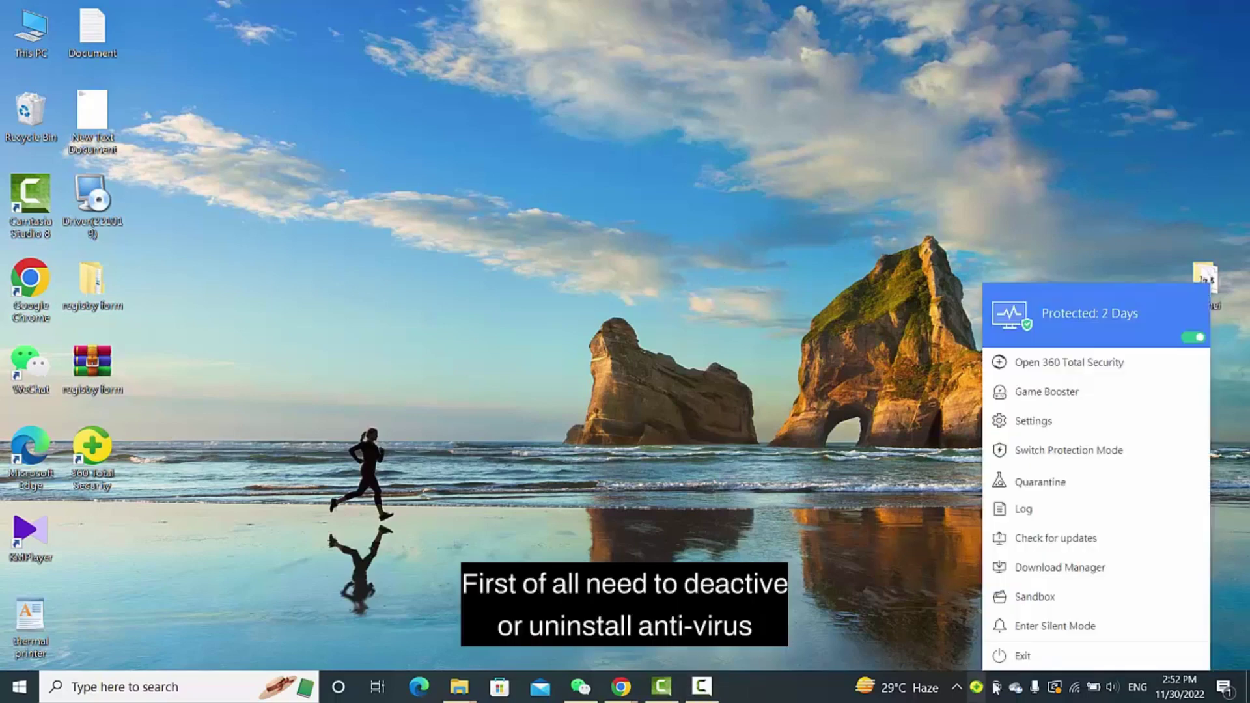
left_click(1022, 656)
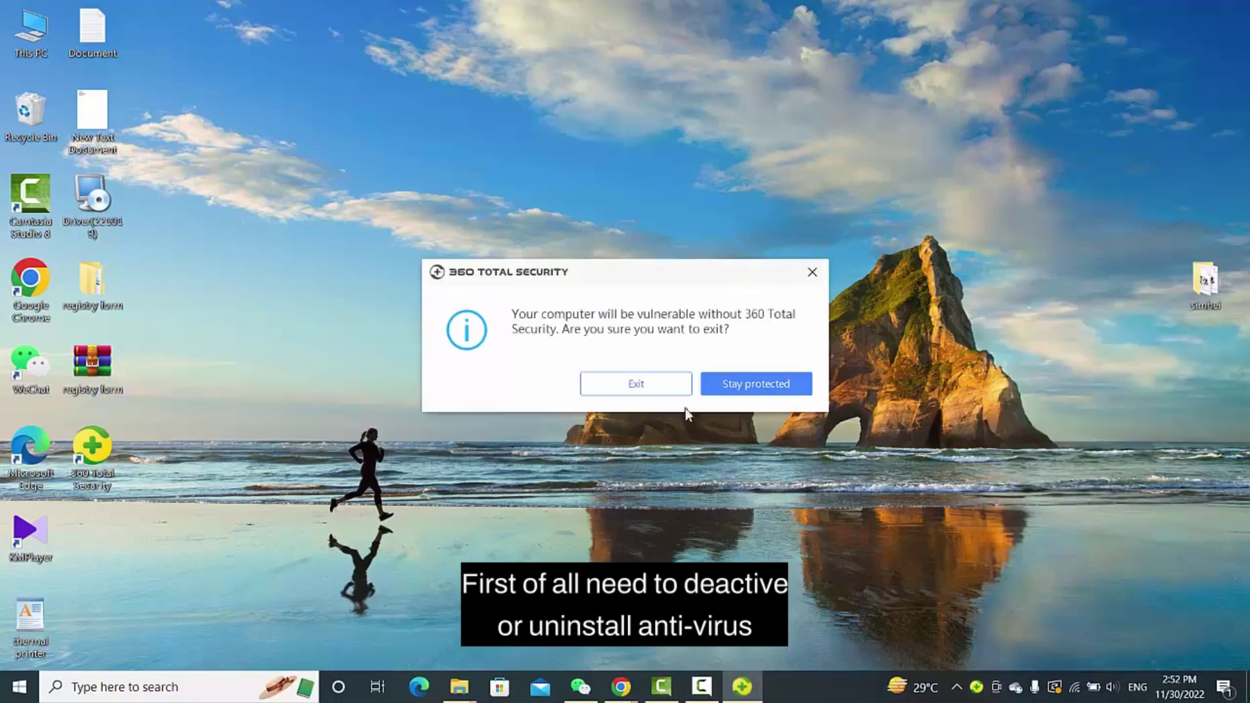
left_click(673, 390)
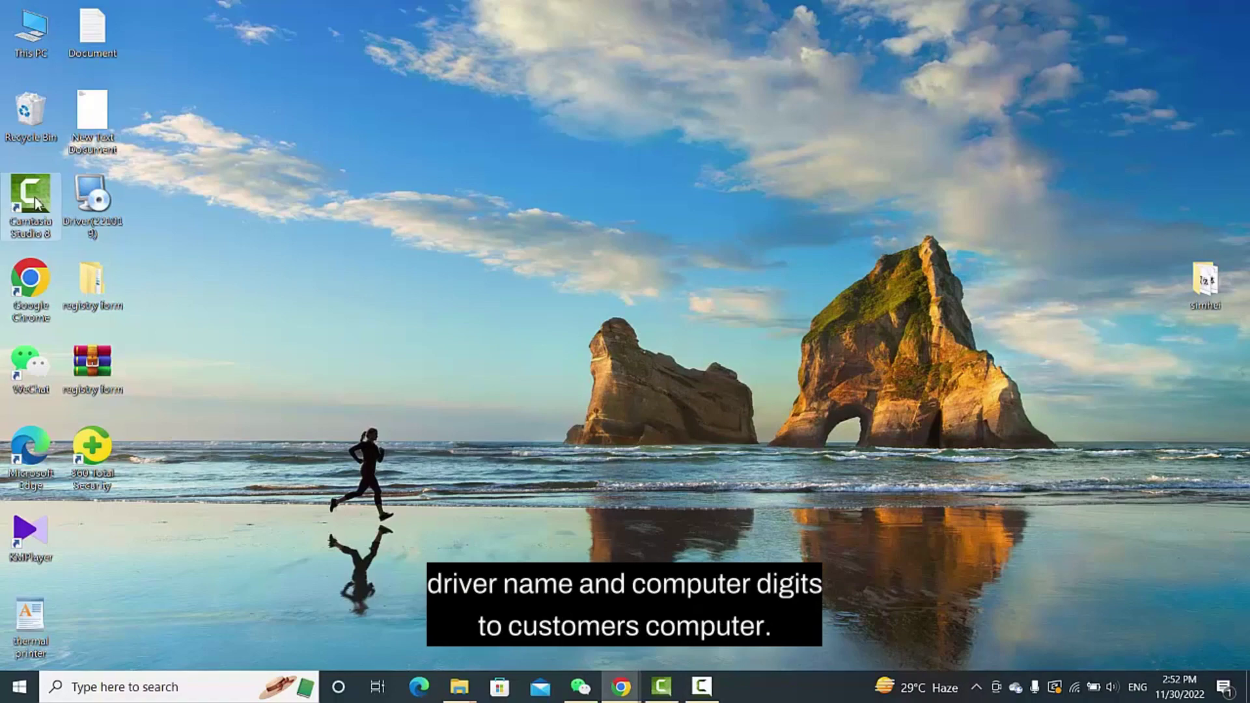
double_click(88, 296)
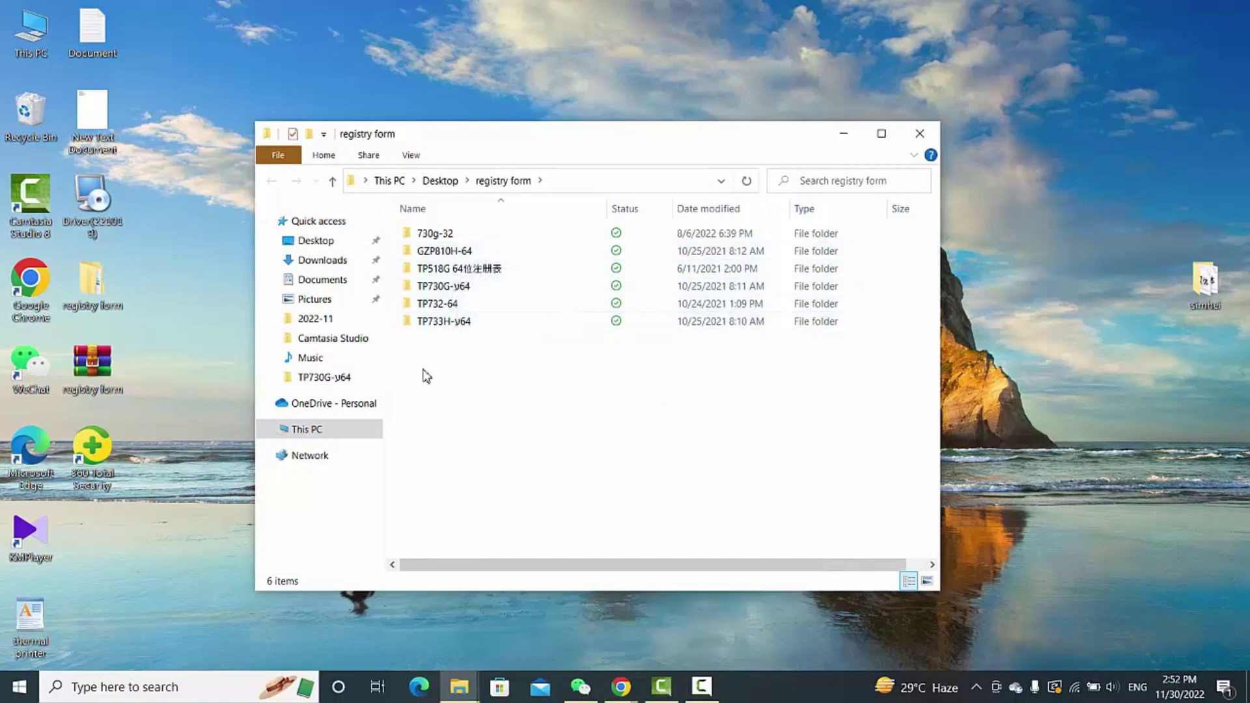
View This PC's Properties to confirm the system is 64-bit
right_click(37, 38)
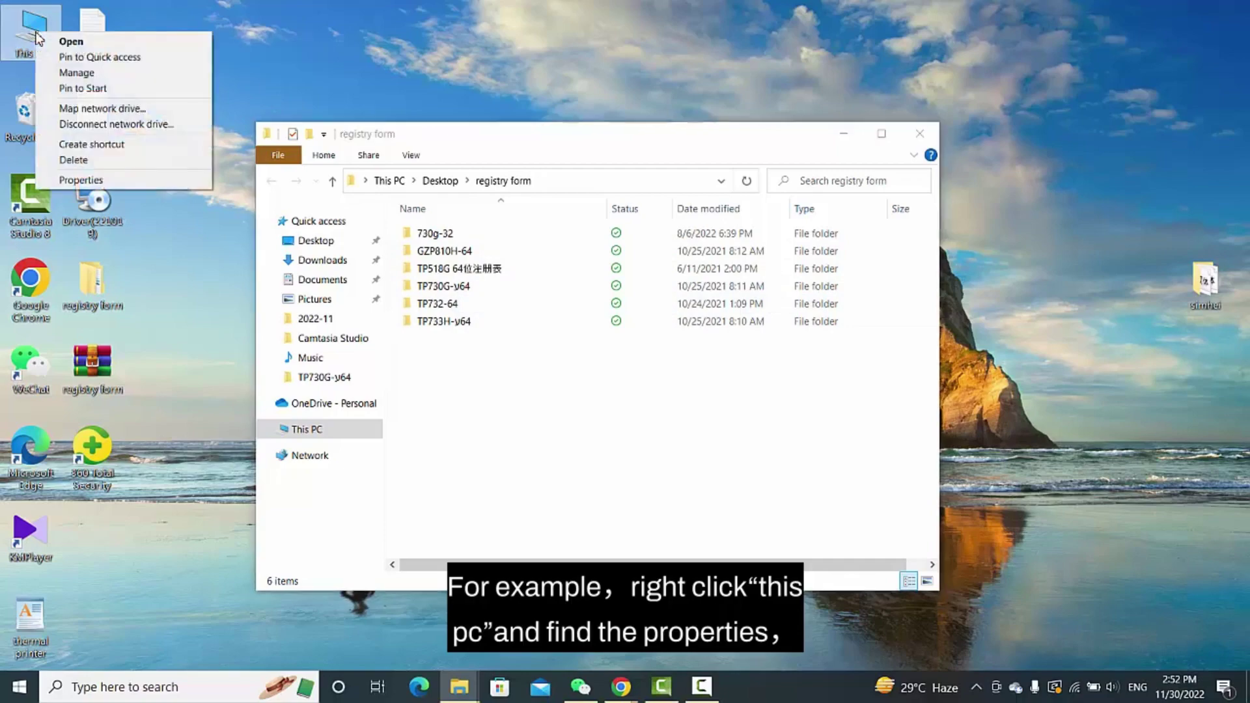
left_click(106, 181)
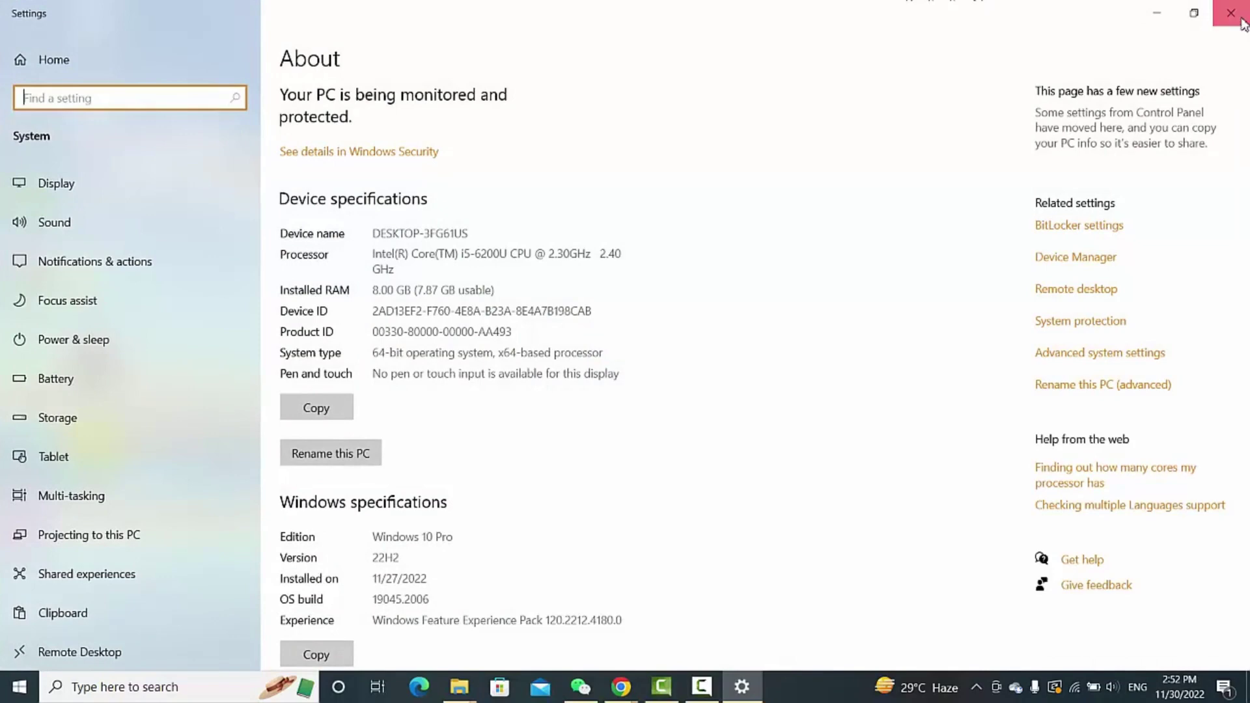
Close Settings, enter the TP518G folder and merge 3.reg into the registry
left_click(1230, 14)
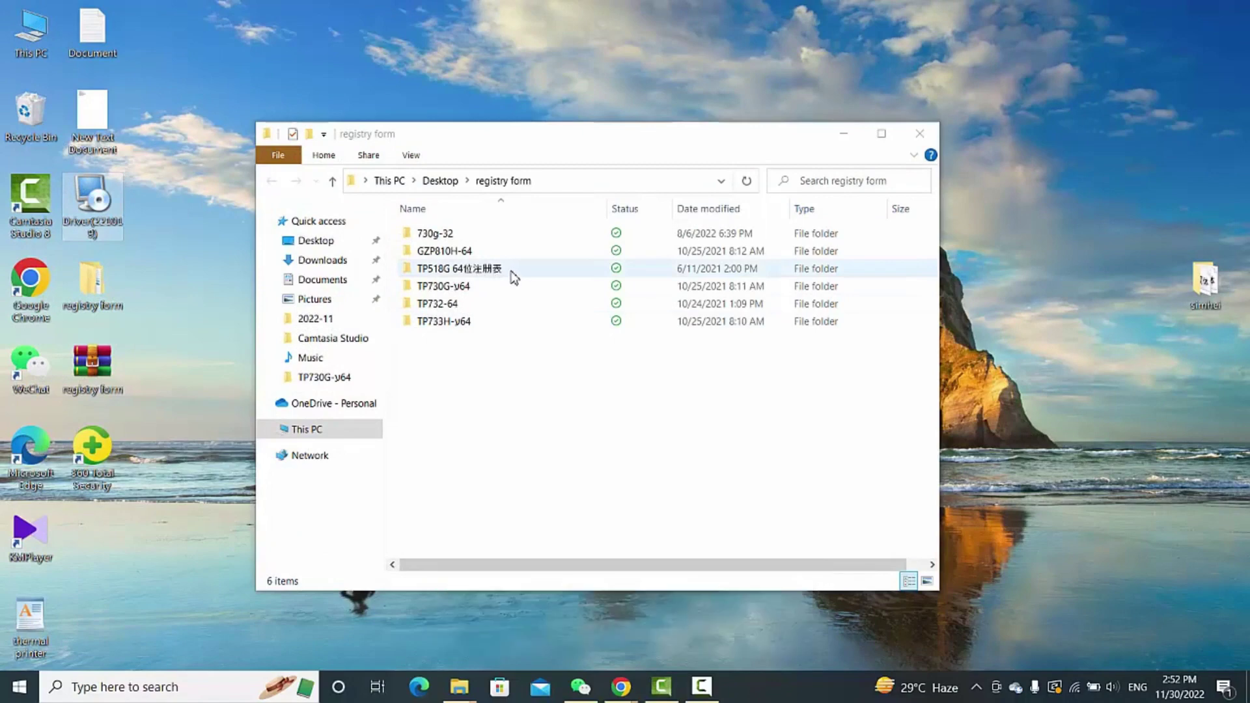
double_click(481, 276)
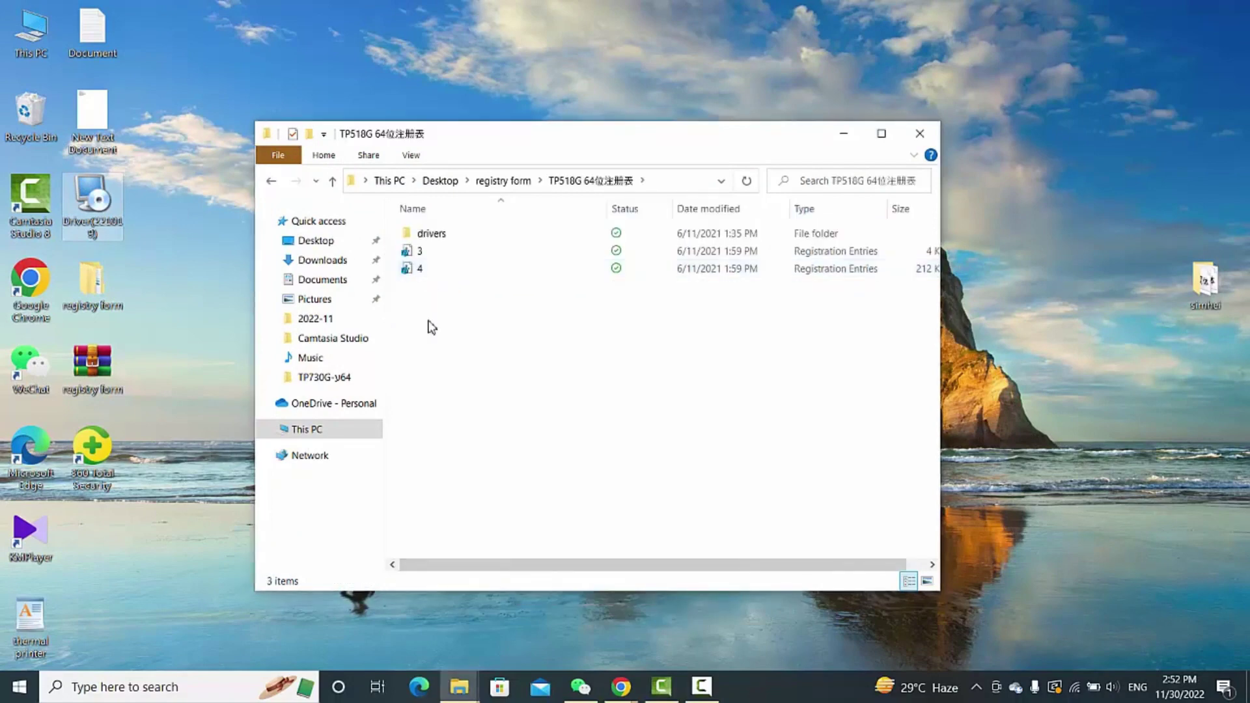
left_click(431, 253)
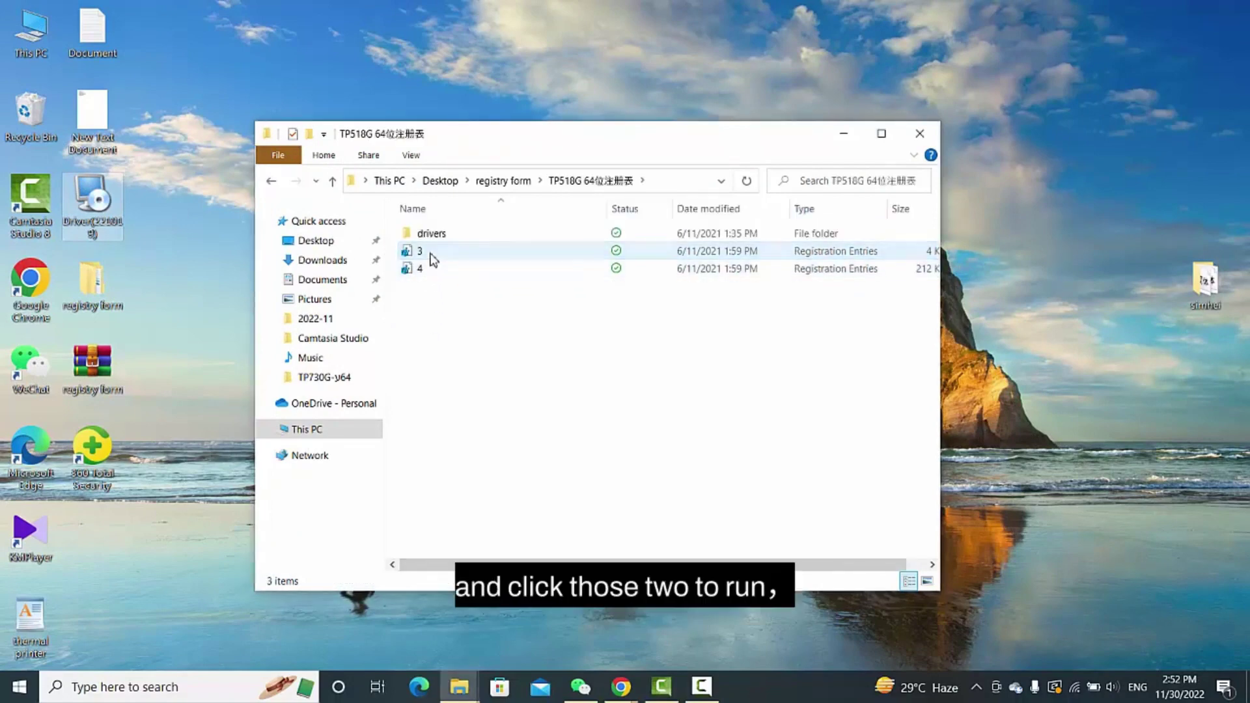
double_click(430, 259)
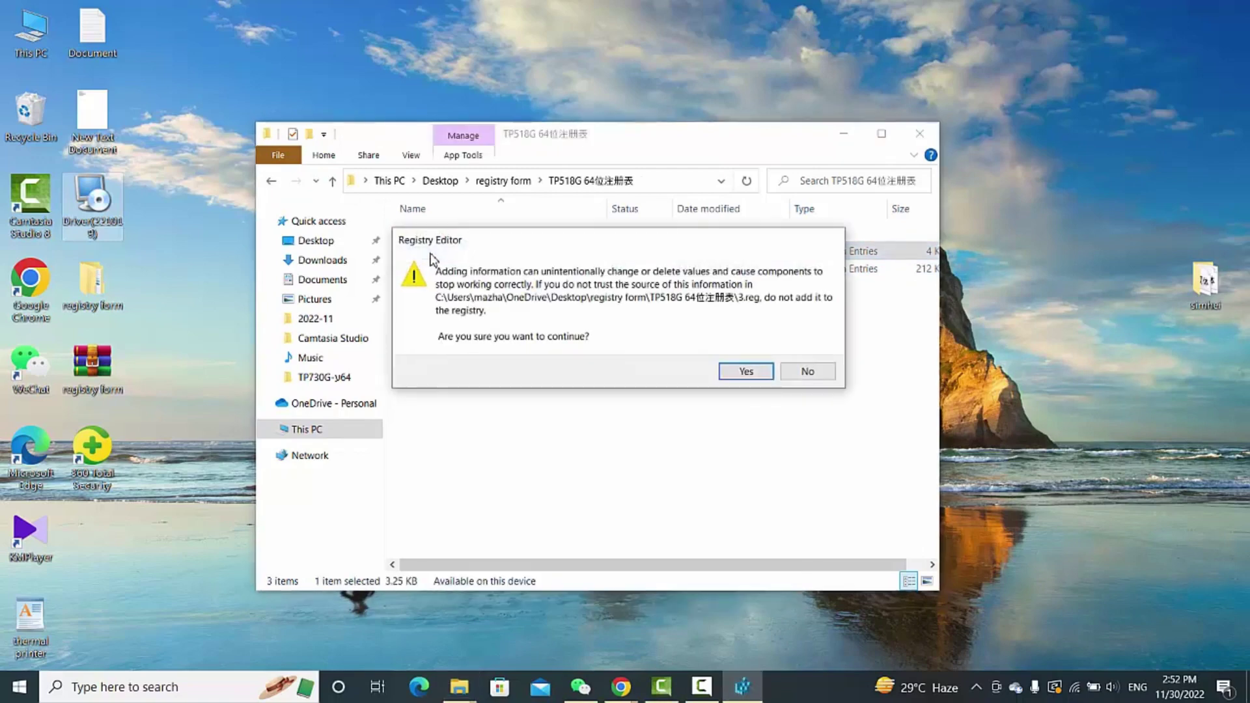
left_click(748, 373)
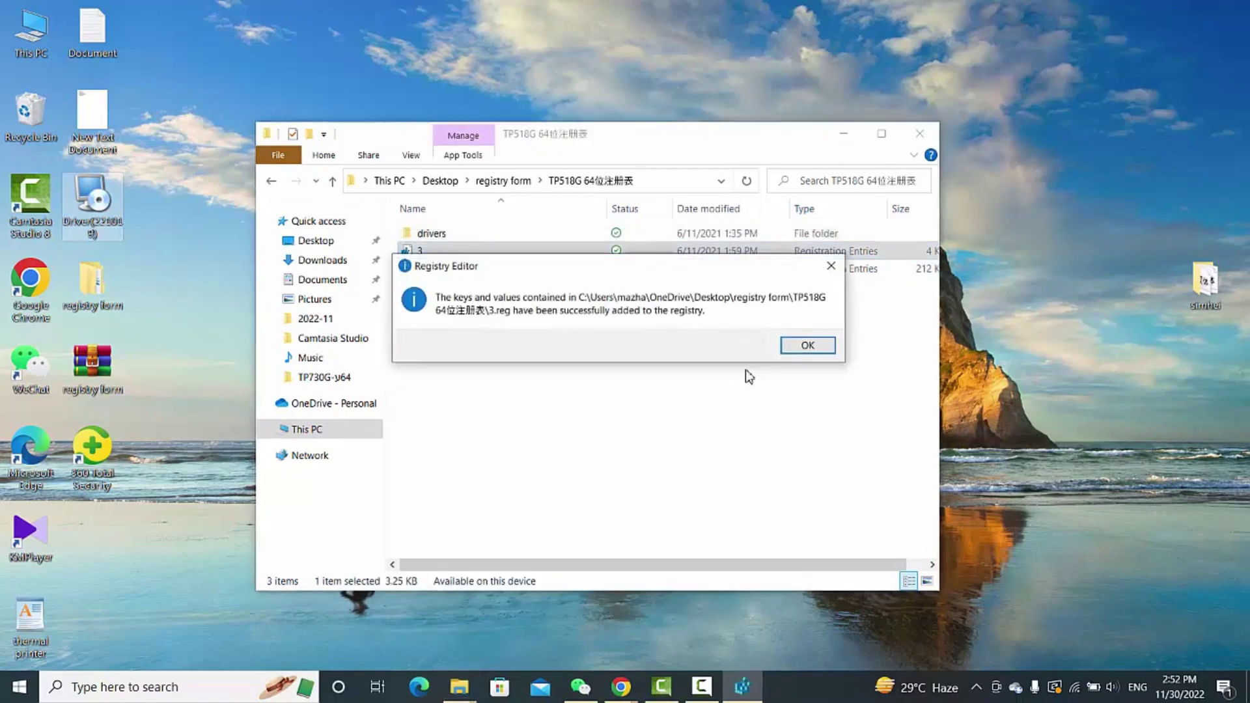
left_click(798, 344)
Merge 4.reg into the registry and dismiss its success message
double_click(440, 275)
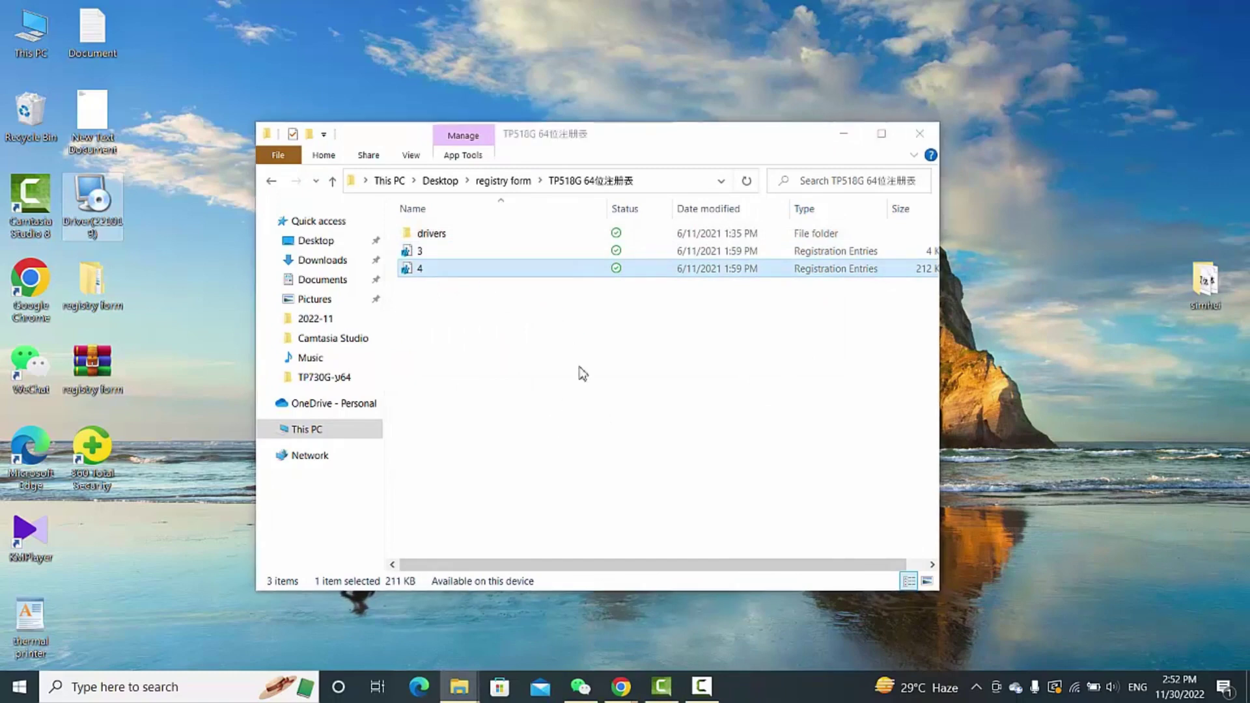
left_click(732, 378)
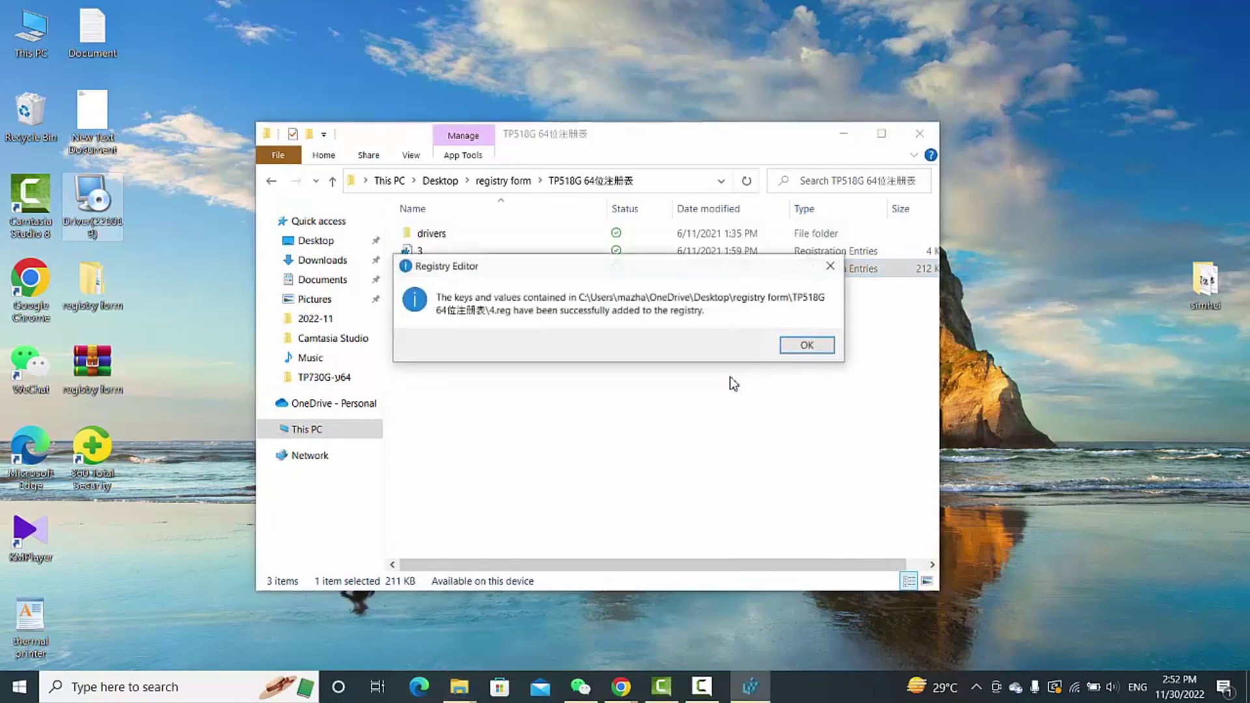
left_click(801, 345)
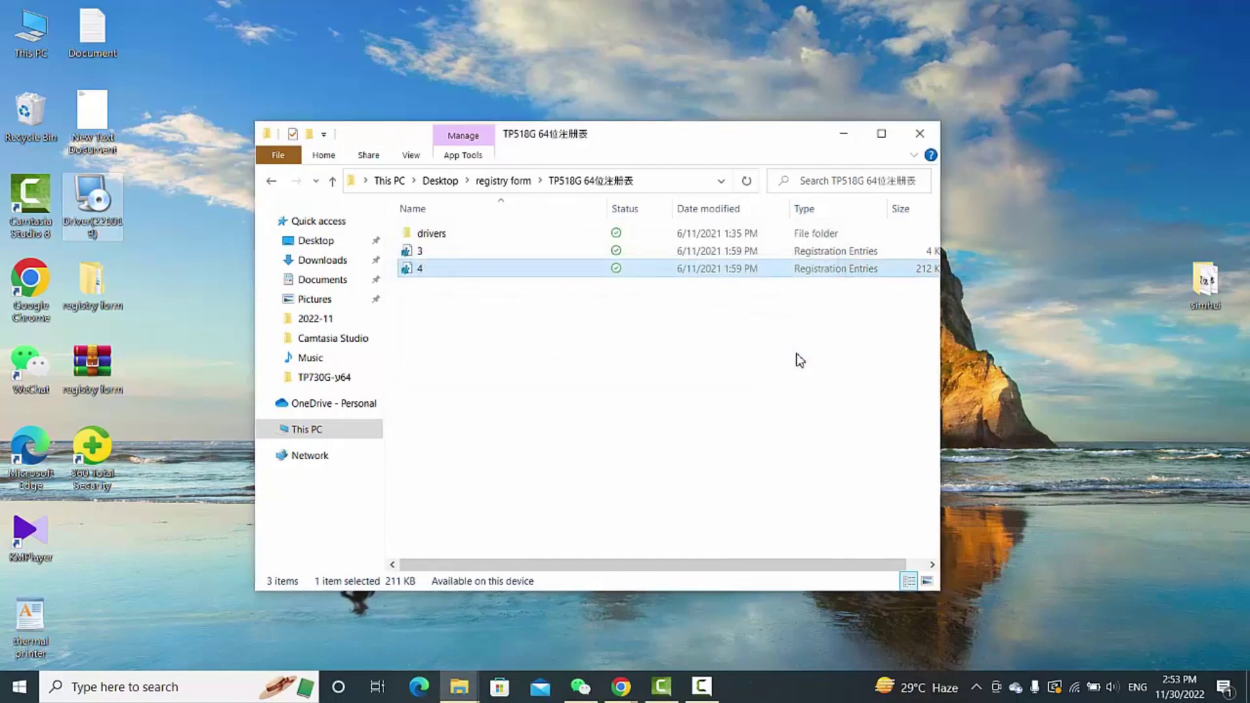
Copy the package's drivers folder and open the Windows spool folder via Run 'spool'
right_click(430, 240)
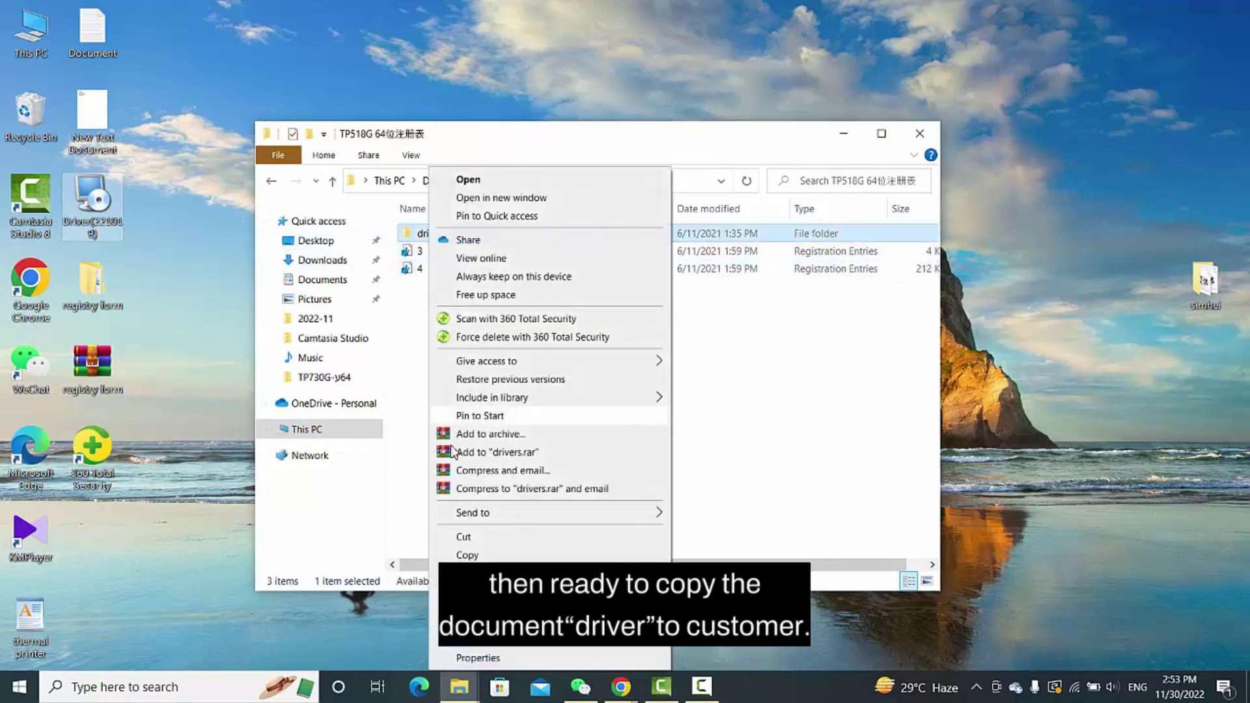
left_click(470, 554)
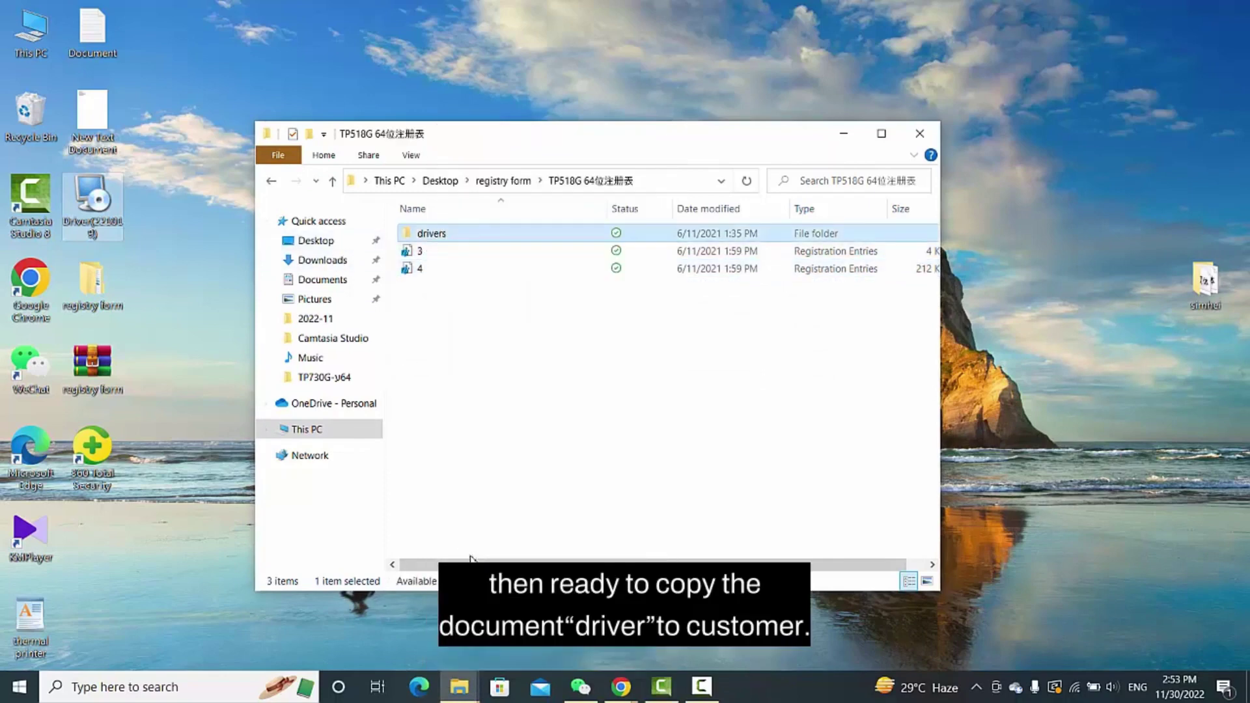
key("super+r")
key("BackSpace")
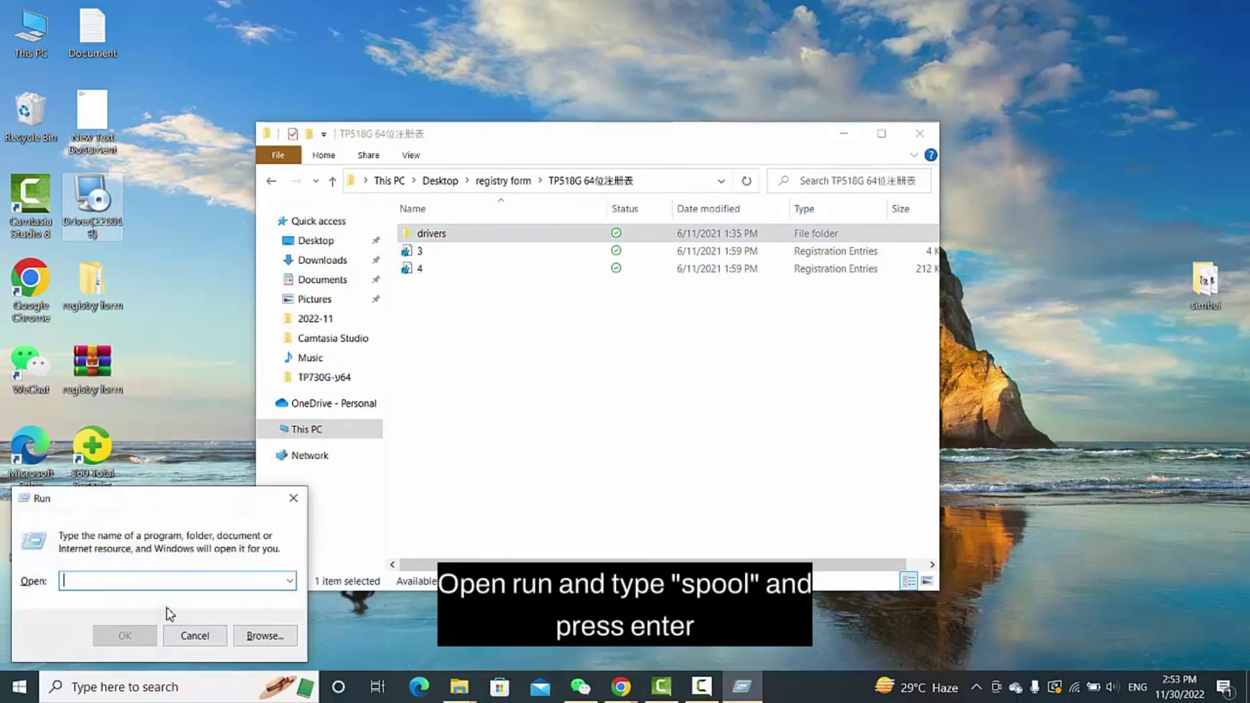
type("spoo")
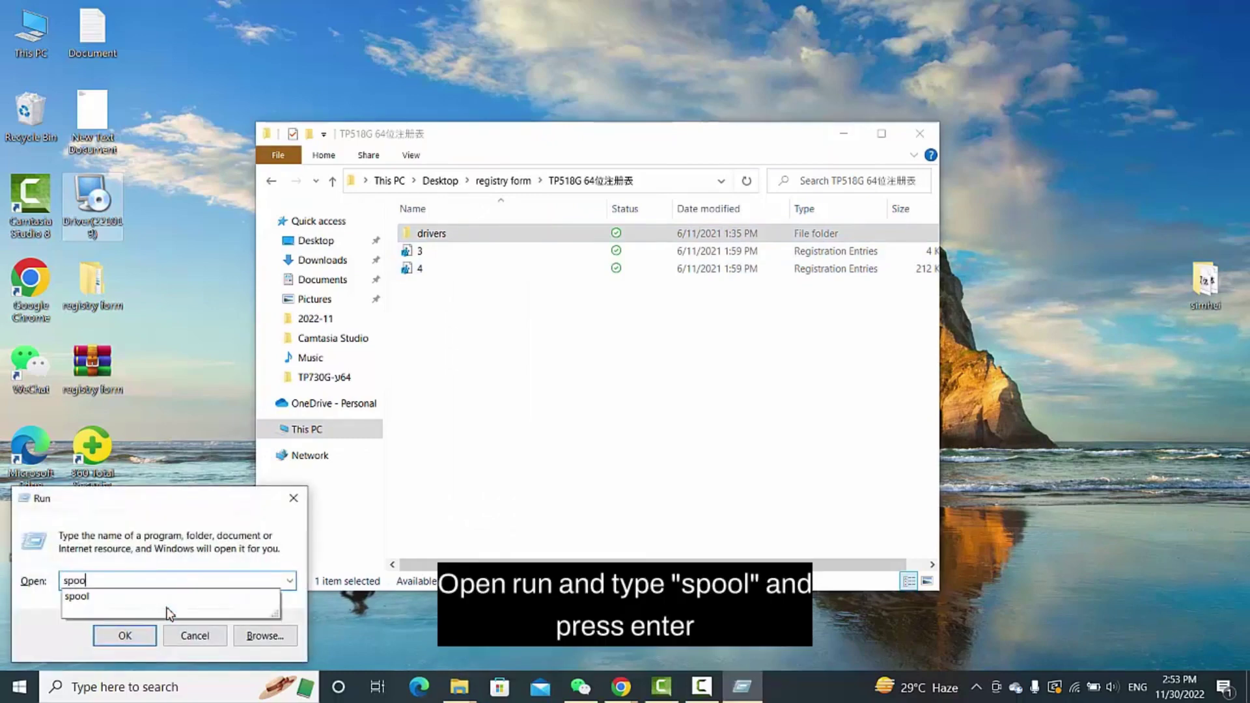
type("l")
key("Return")
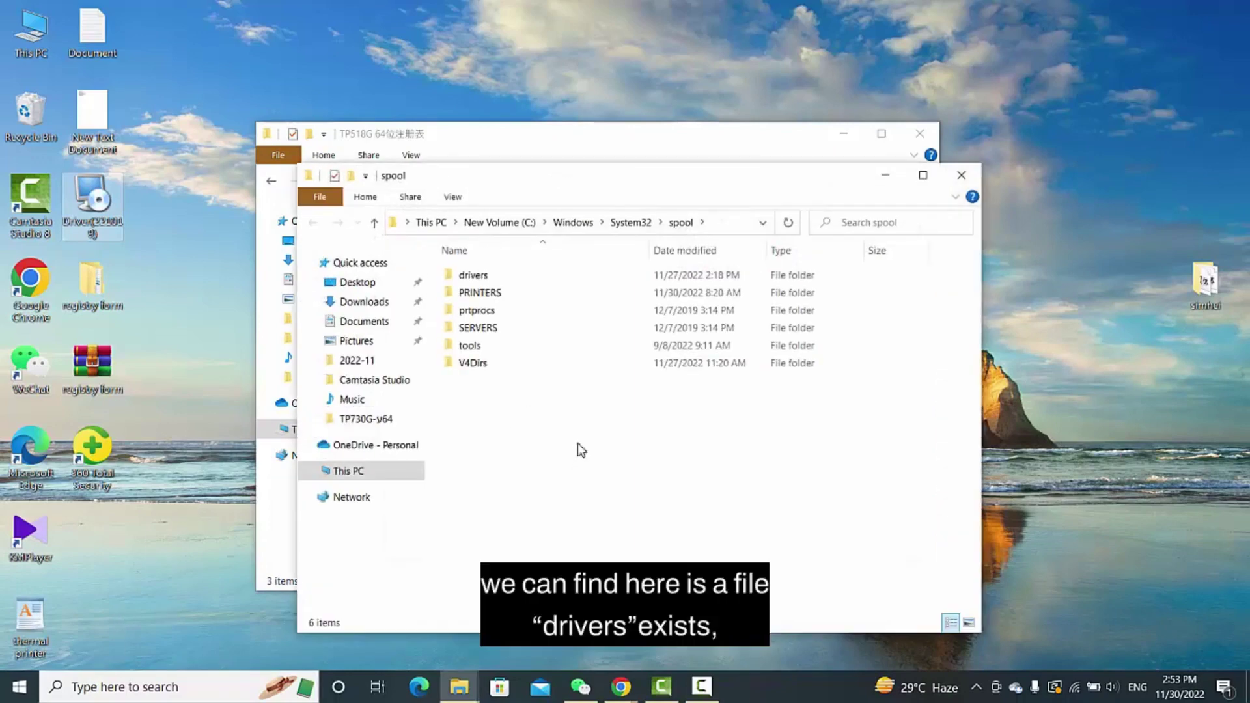
Paste drivers into spool, replacing same-named files for all items and skipping protected ones
right_click(527, 451)
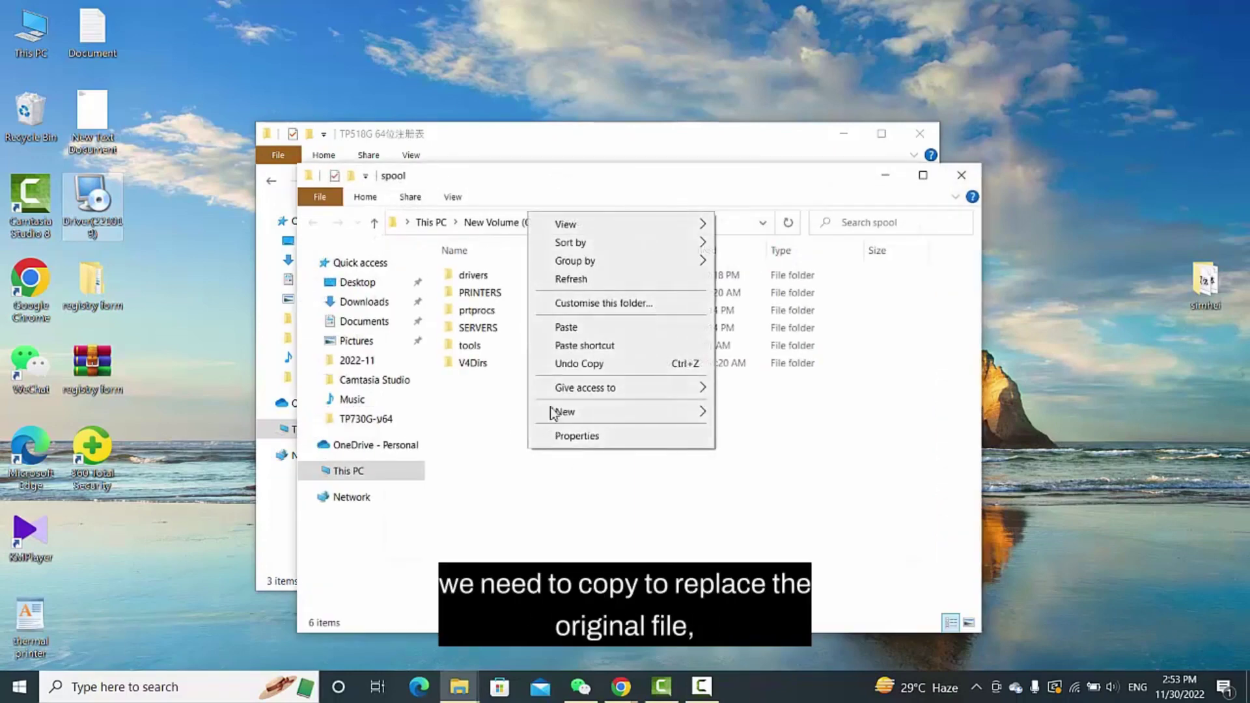
left_click(571, 332)
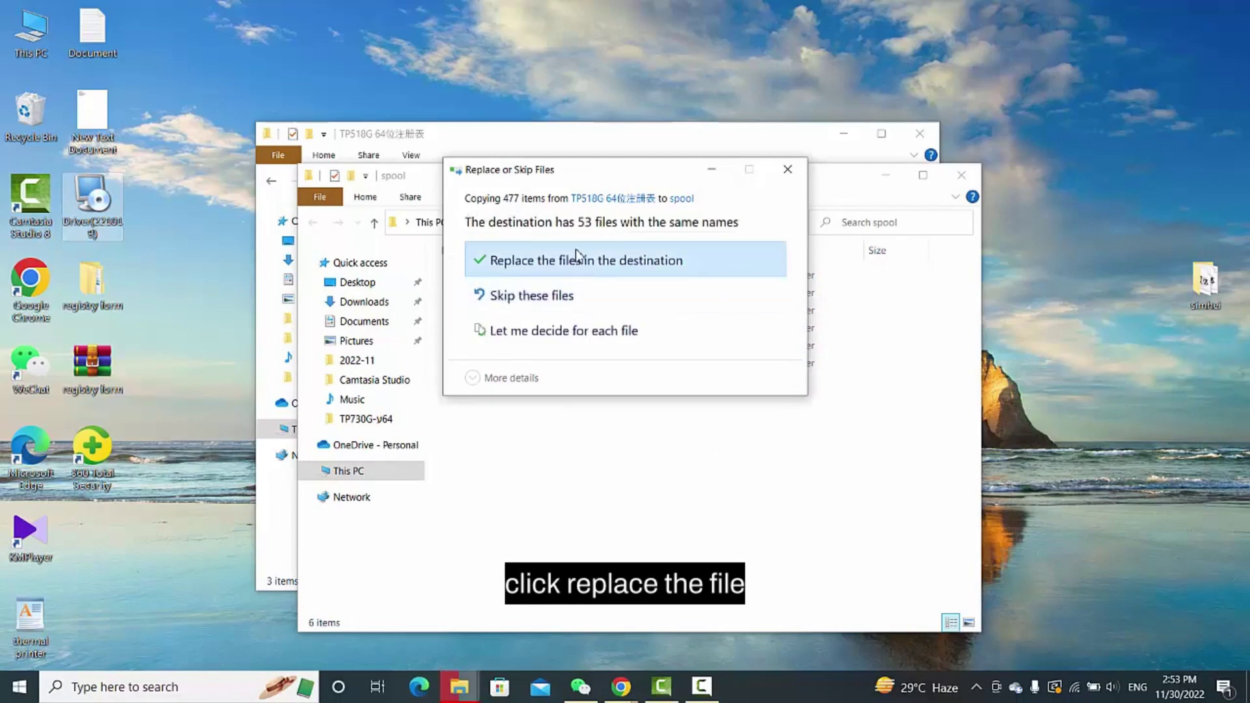
left_click(578, 262)
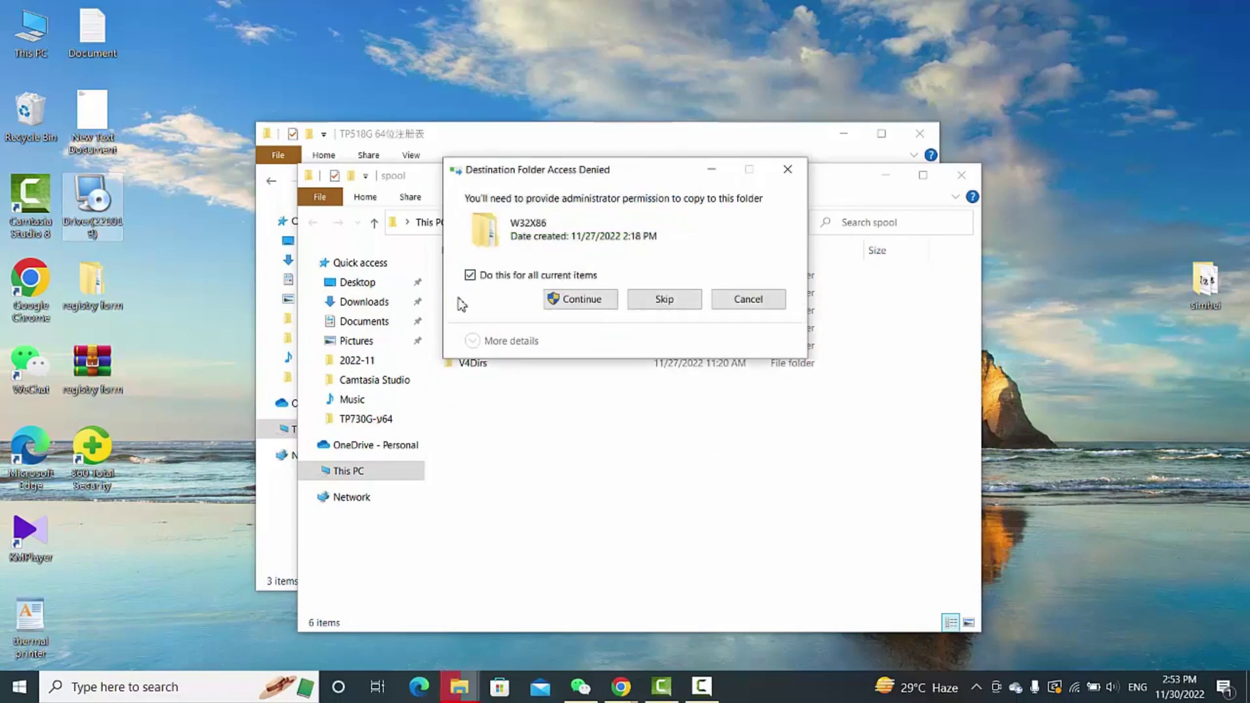
left_click(476, 278)
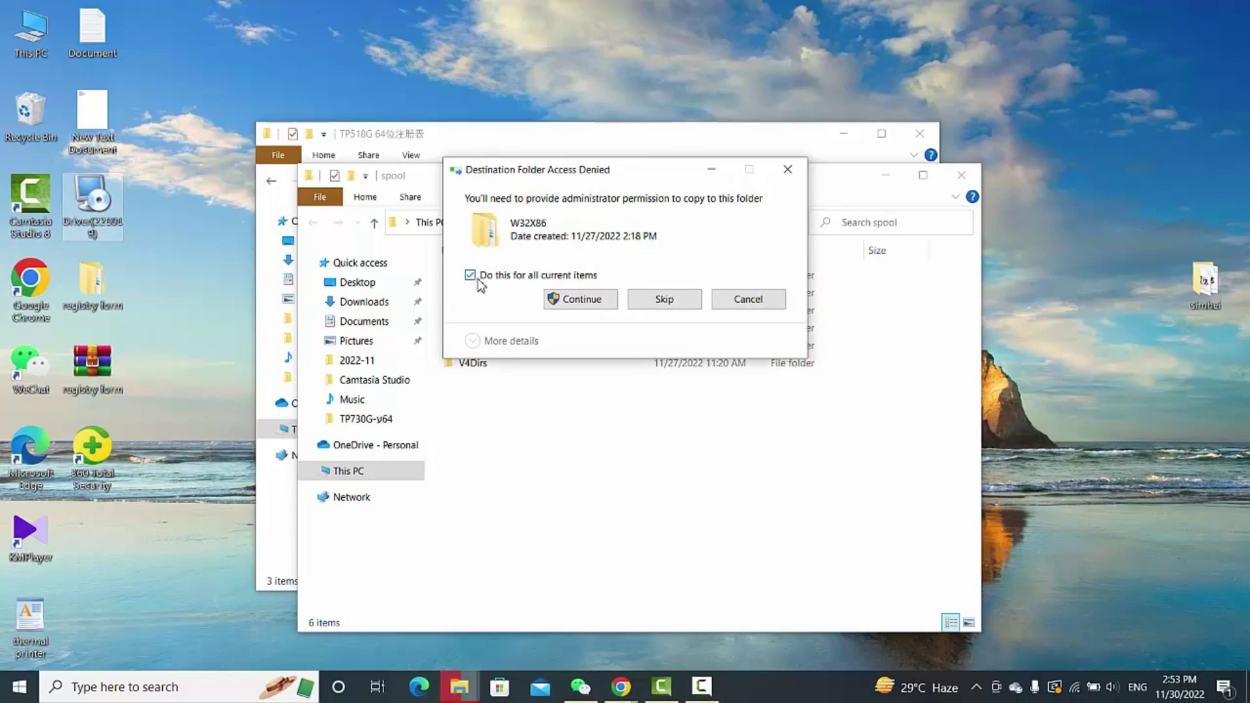
left_click(663, 298)
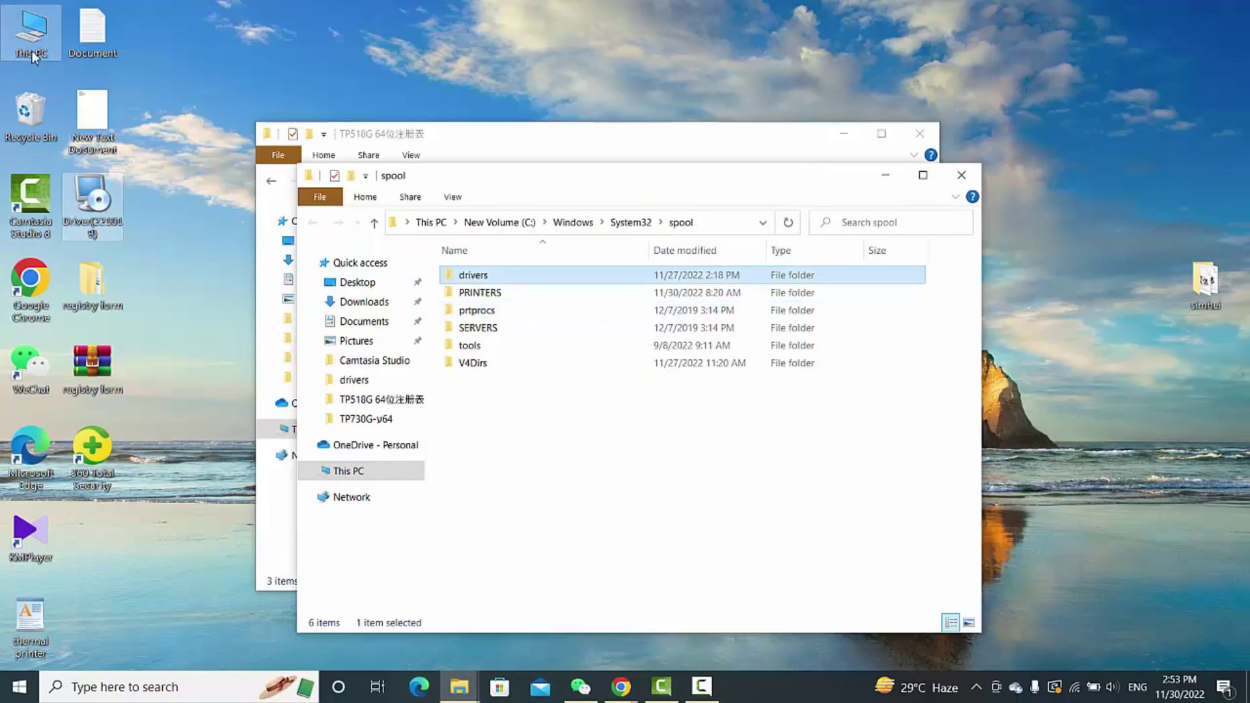
Open Computer Management from This PC and bring up the Services list
right_click(40, 37)
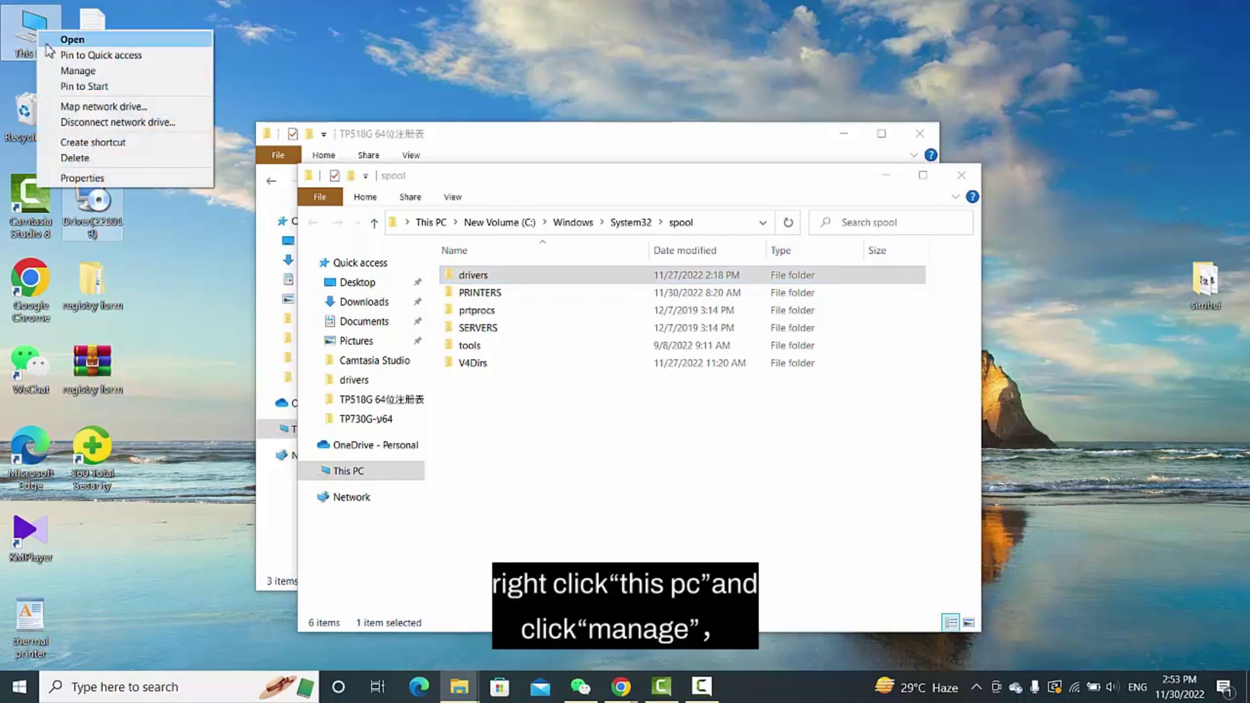
left_click(60, 70)
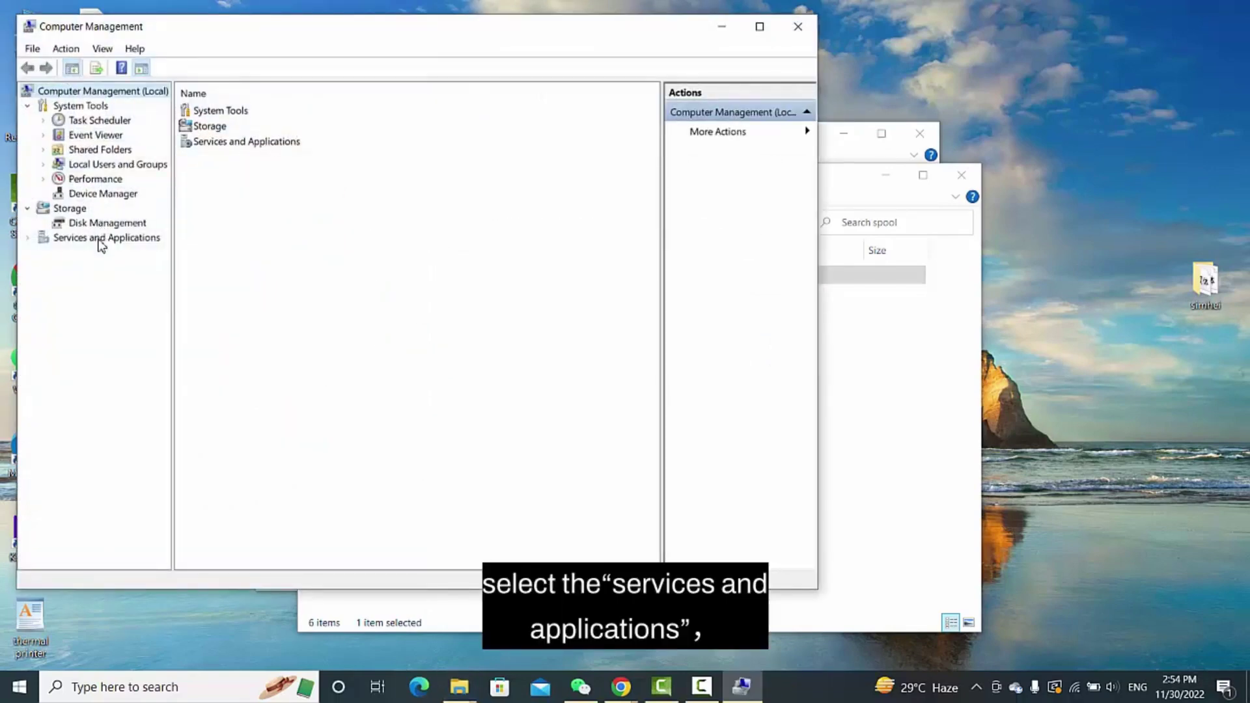
left_click(98, 240)
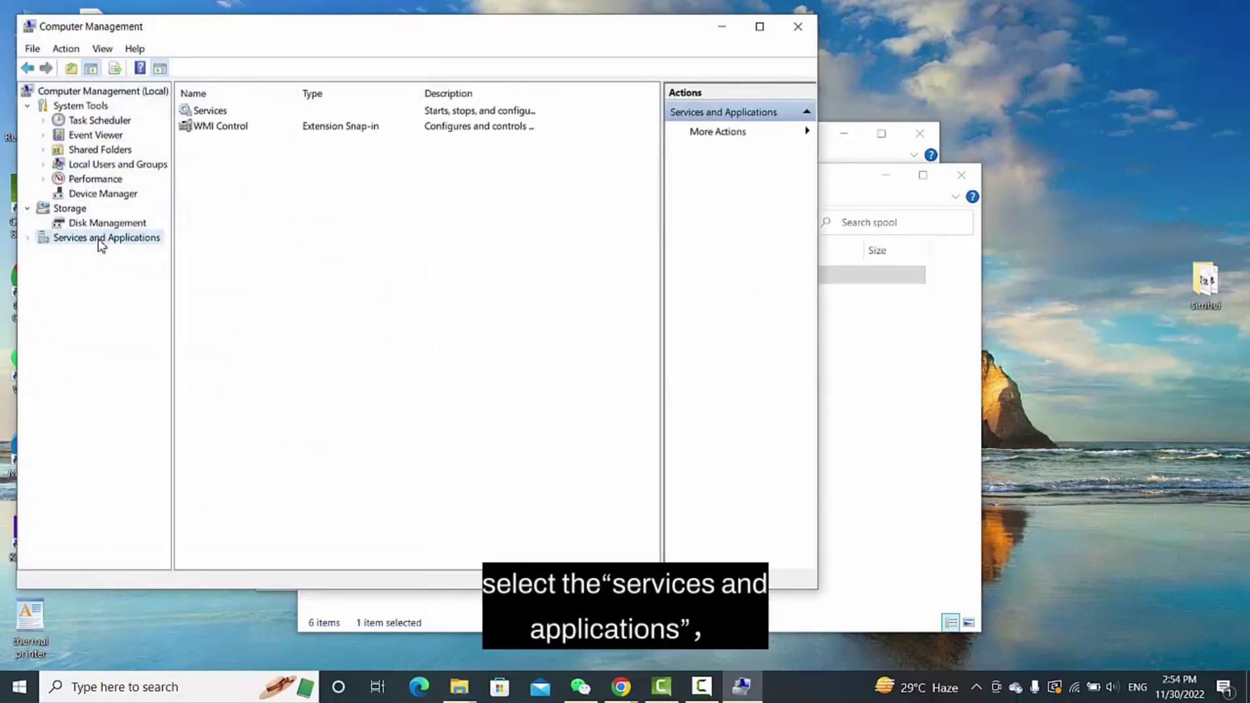
double_click(226, 113)
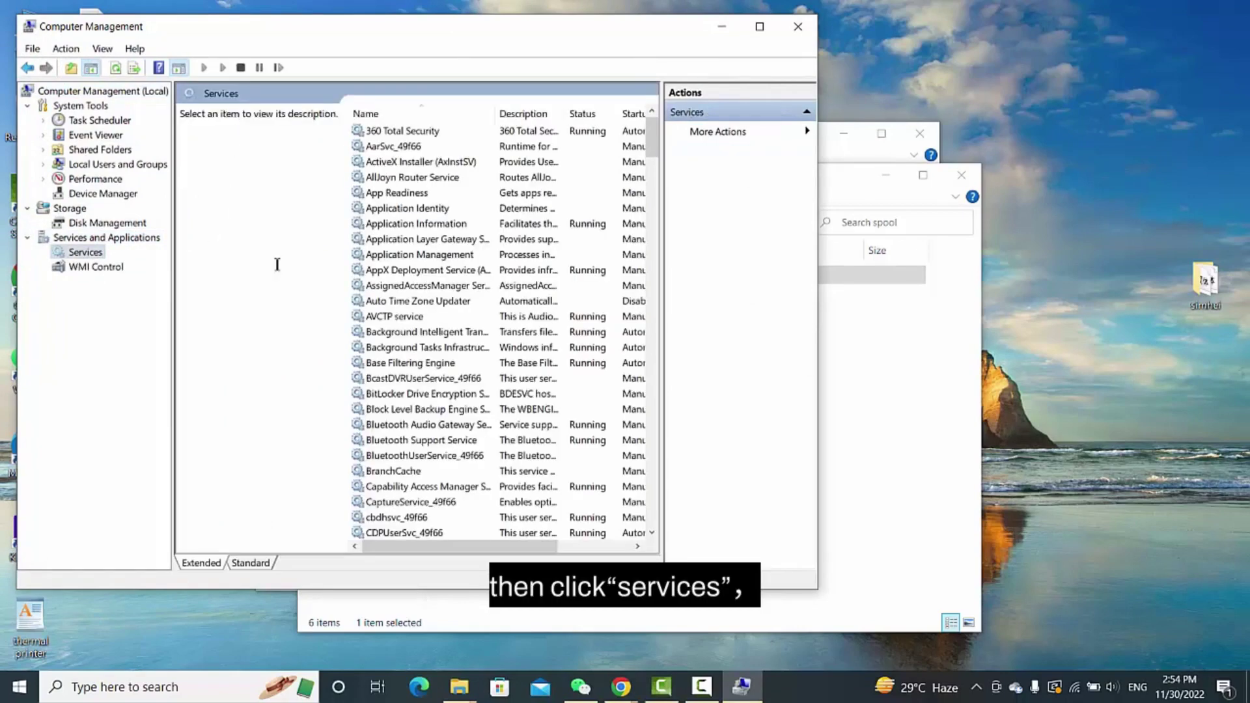
Select the Print Spooler service and restart it
left_click(433, 290)
key("p")
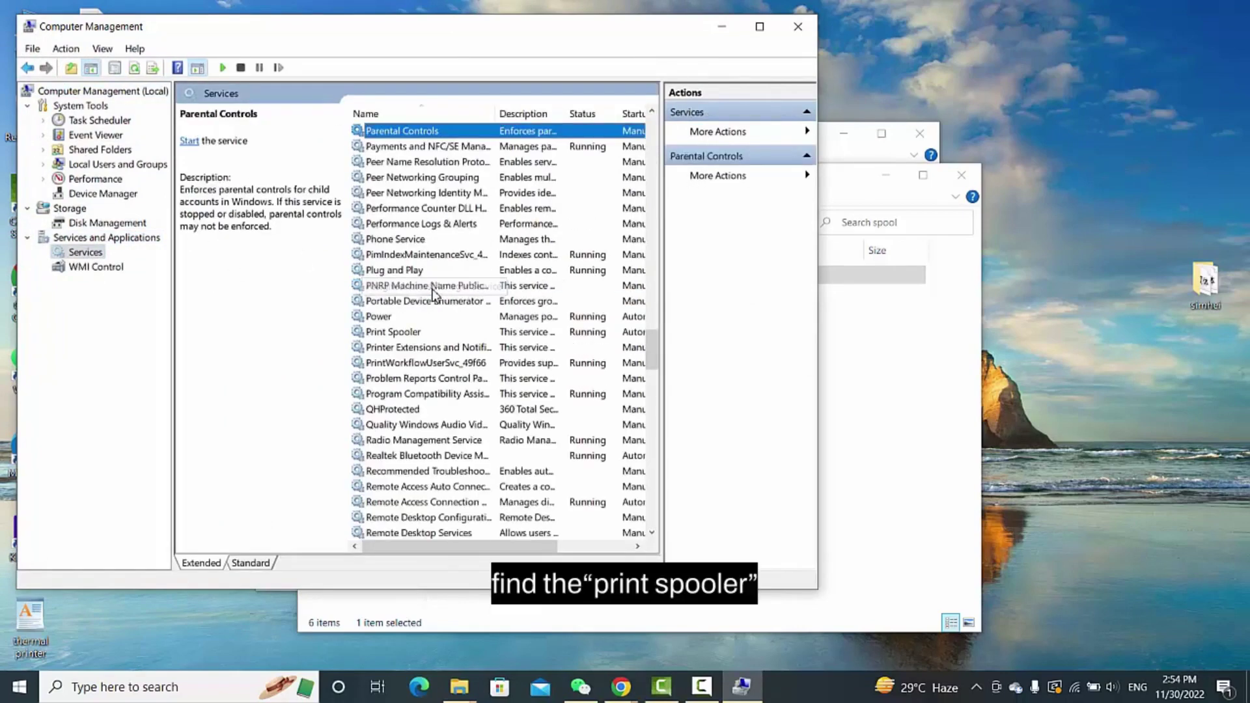
left_click(376, 335)
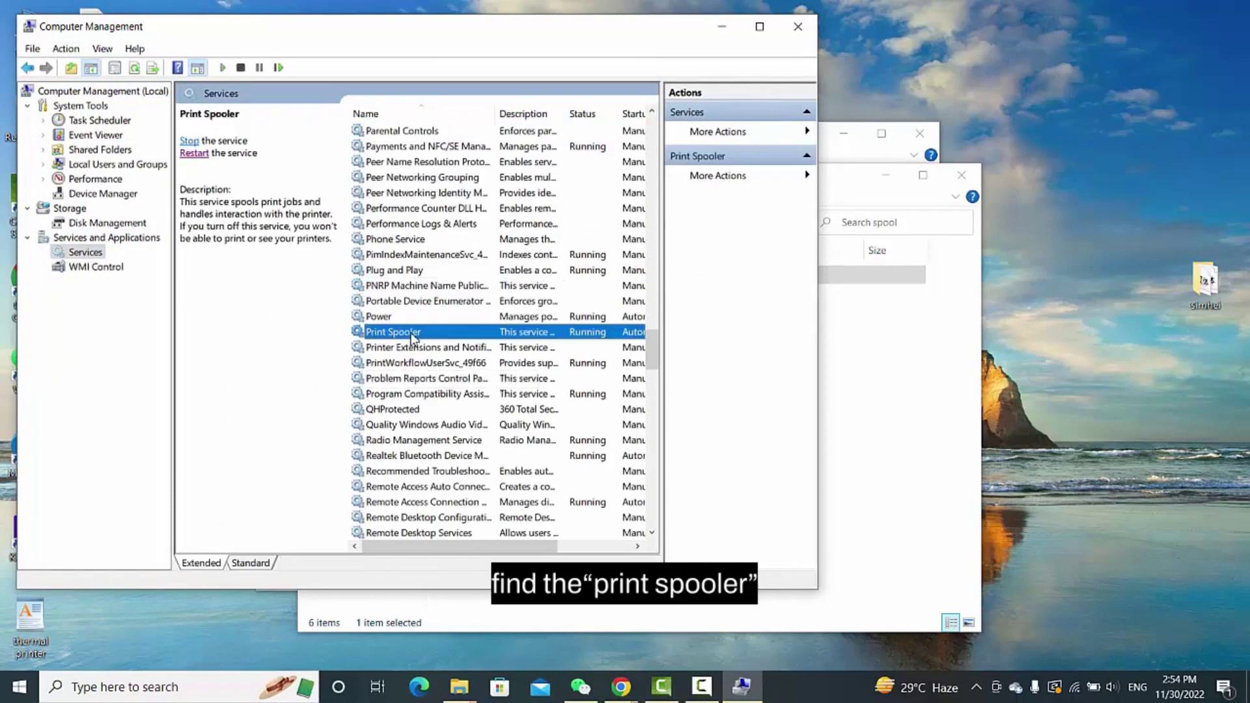
left_click(195, 155)
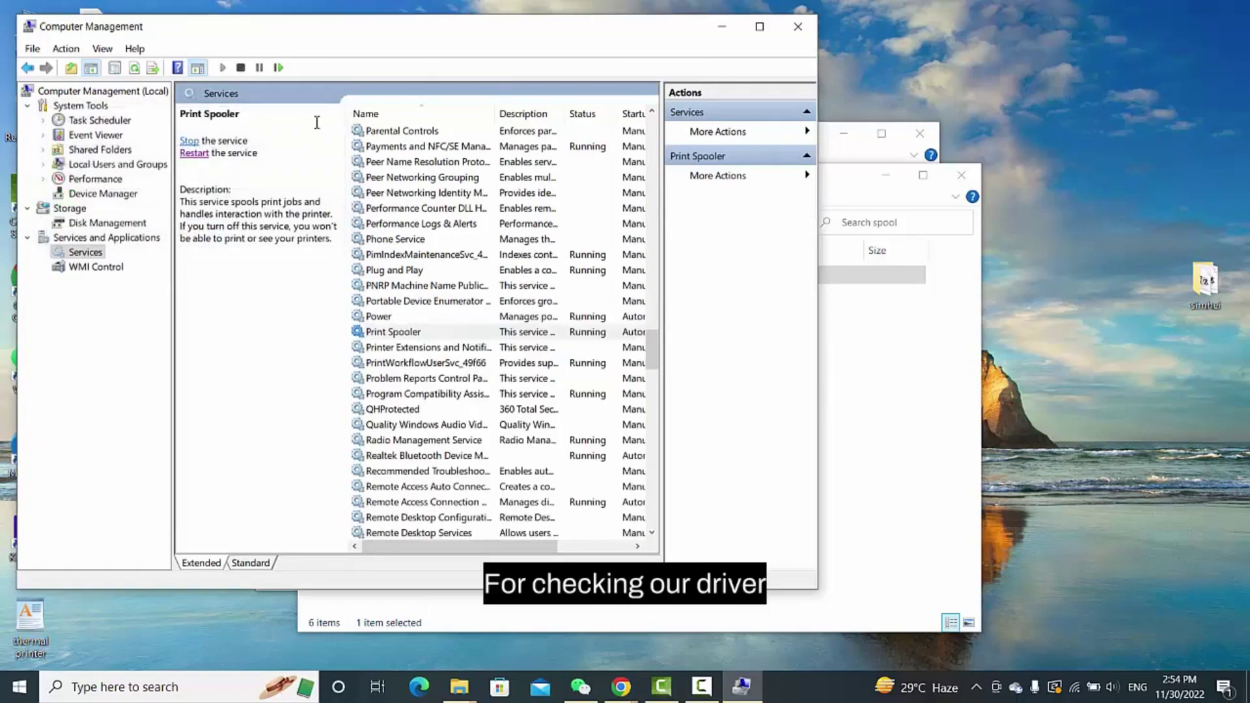
Launch Control Panel from search and view Devices and Printers
left_click(162, 687)
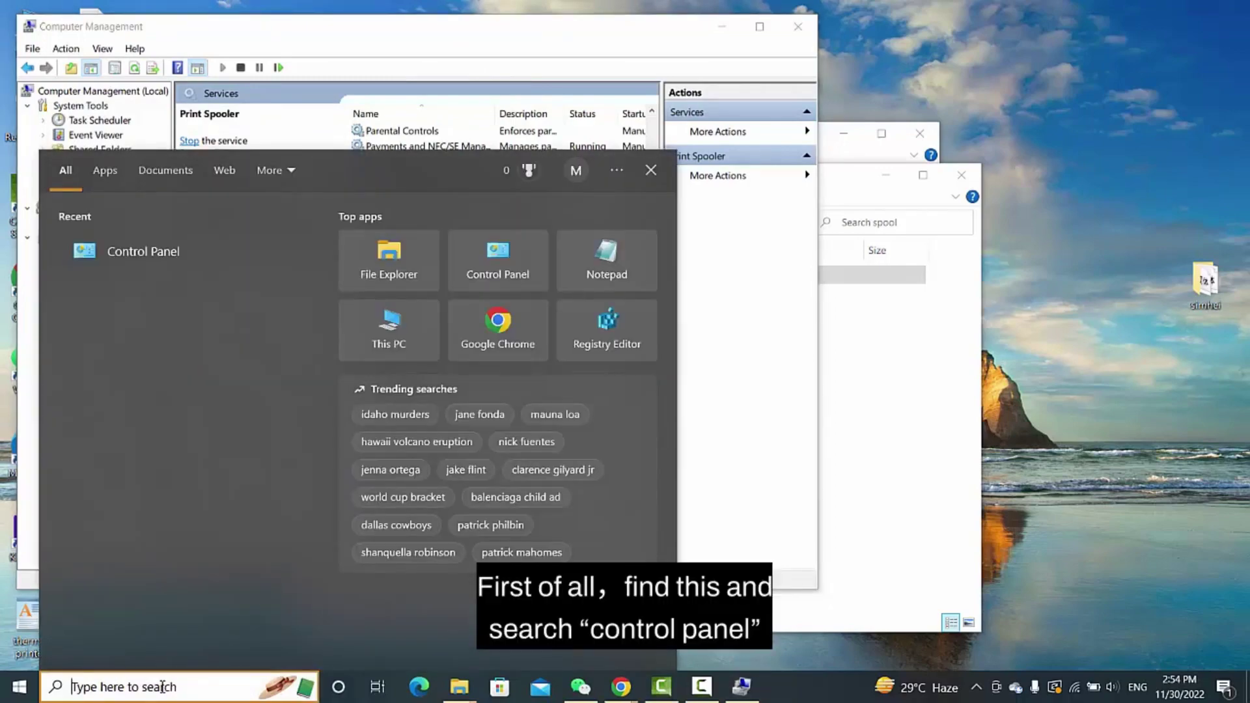
left_click(160, 257)
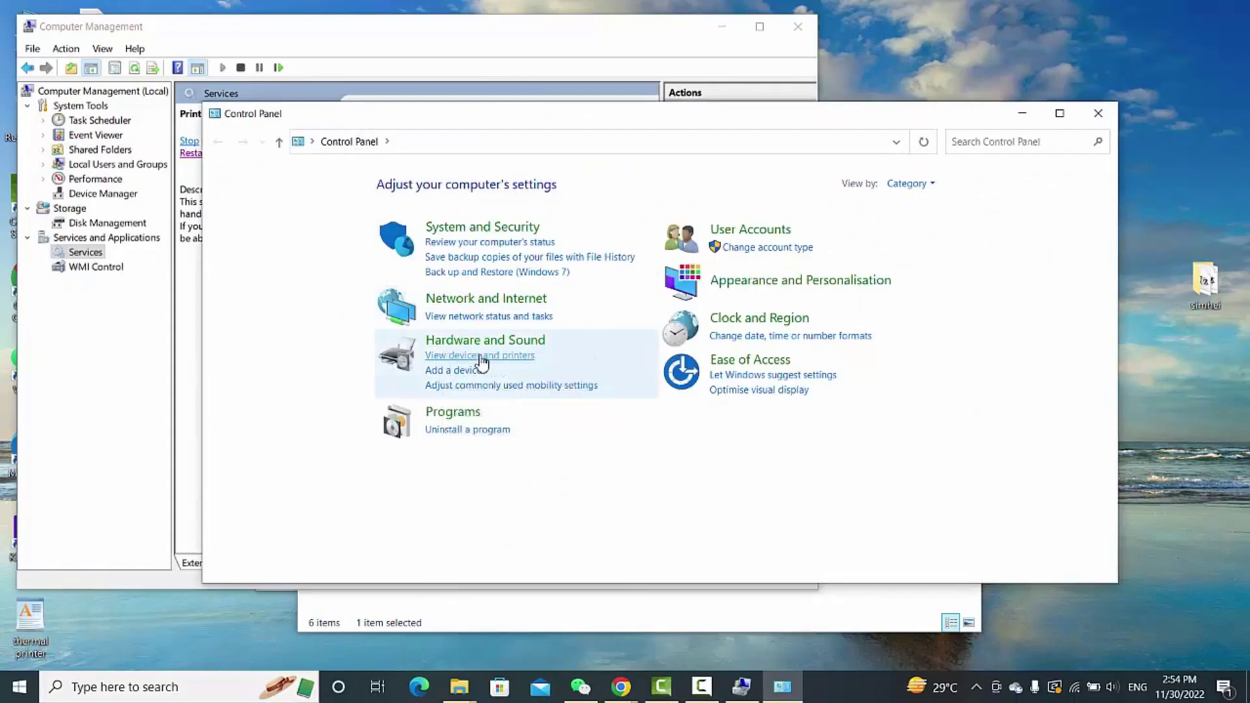
left_click(479, 357)
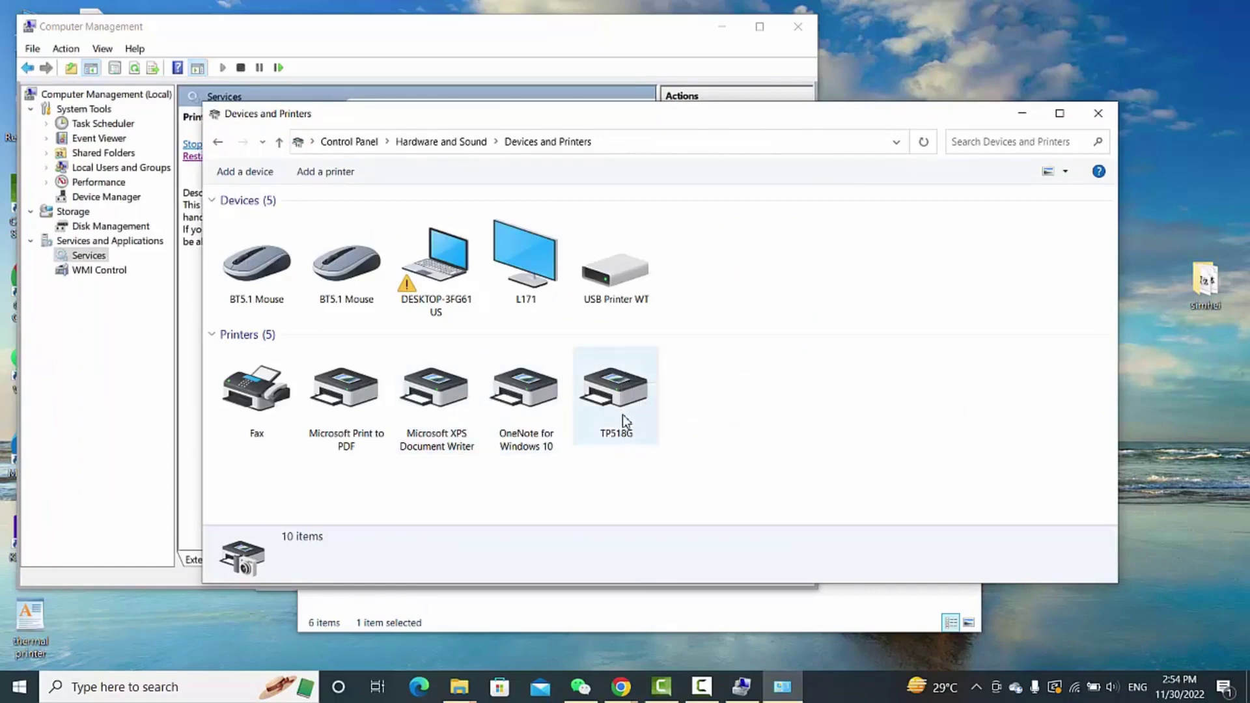
right_click(621, 286)
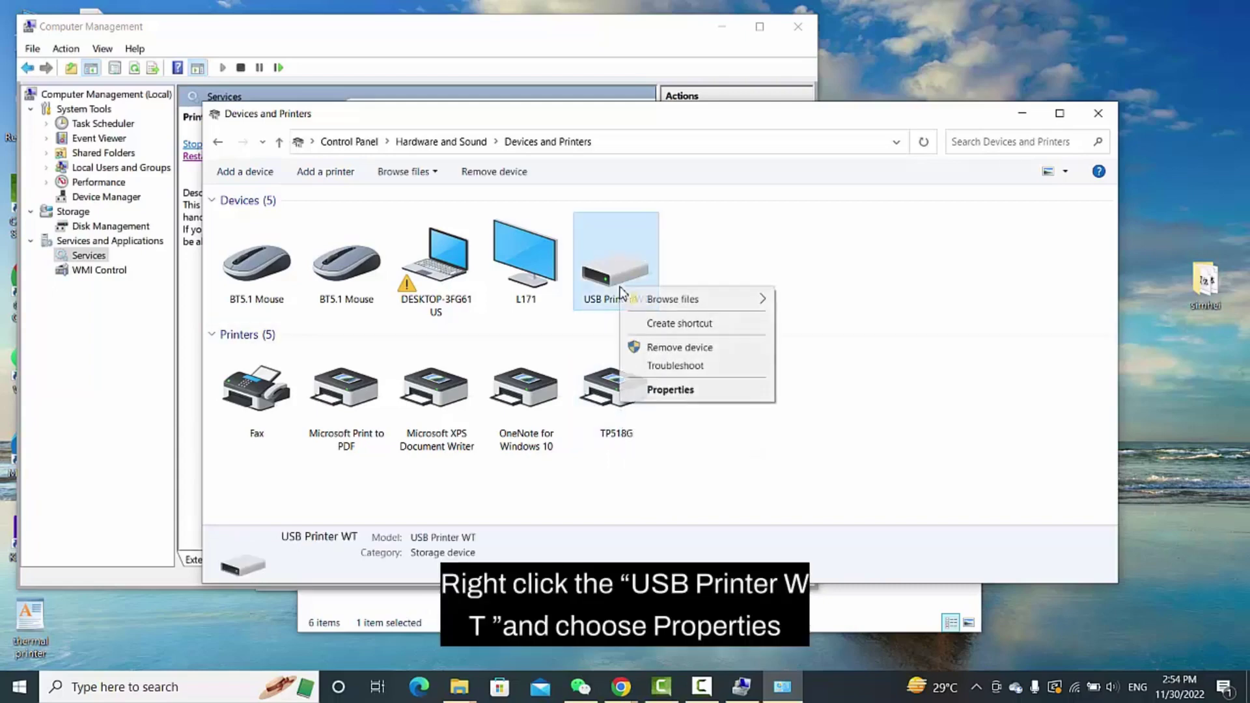
left_click(671, 391)
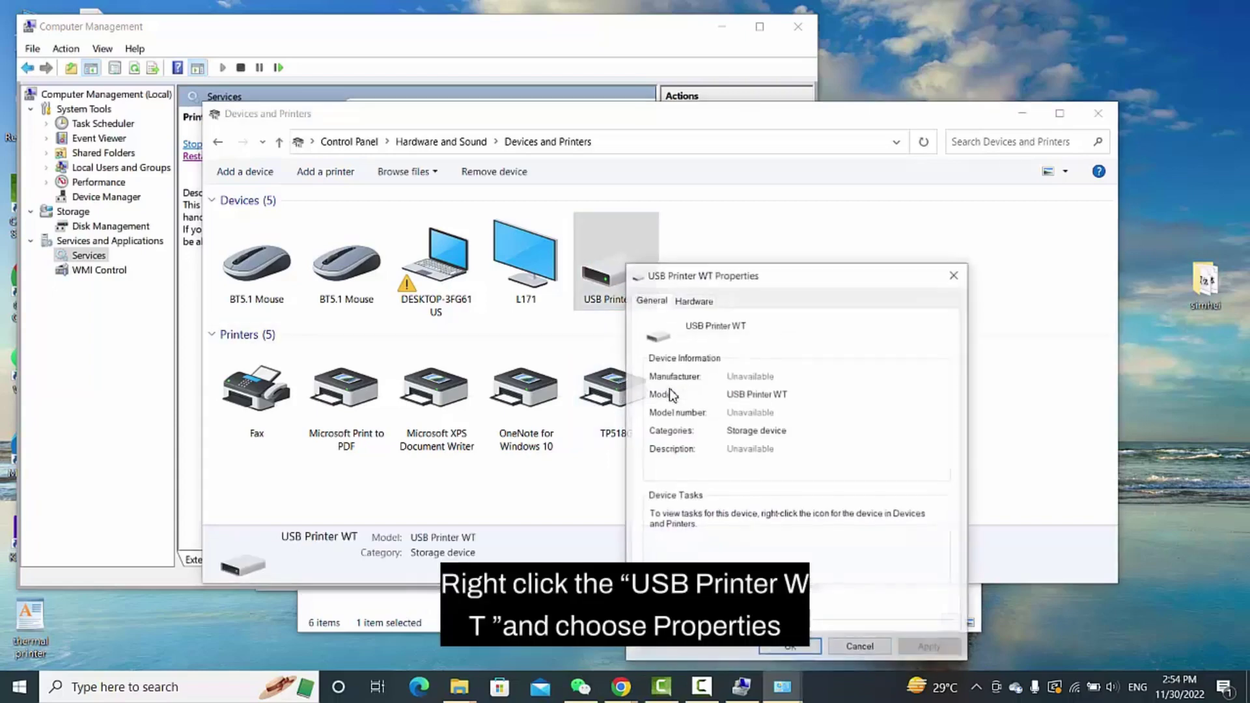
left_click(694, 299)
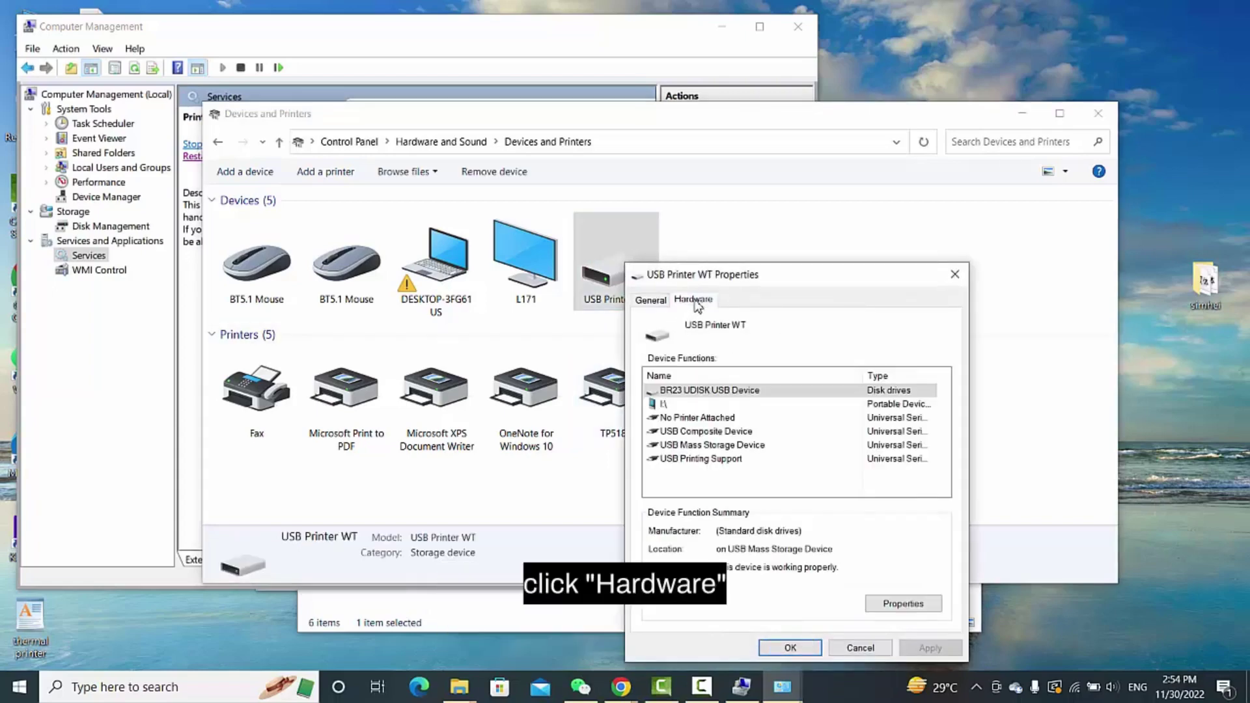
left_click(701, 460)
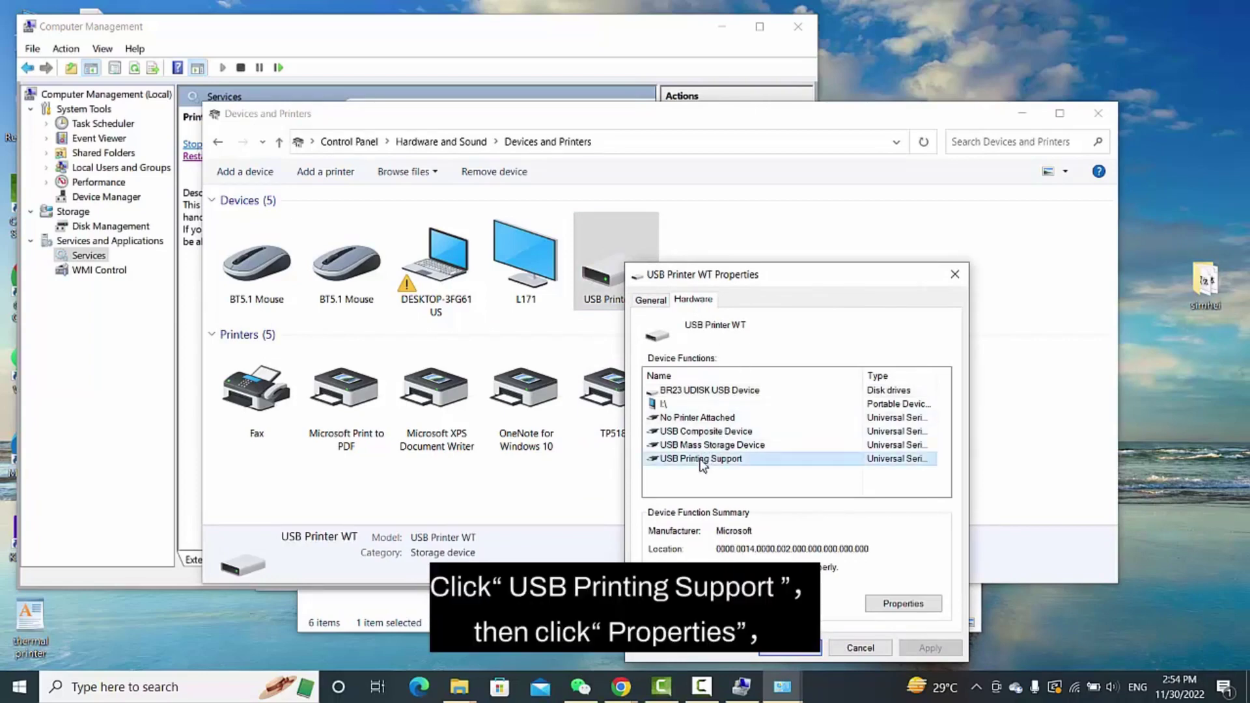
left_click(903, 604)
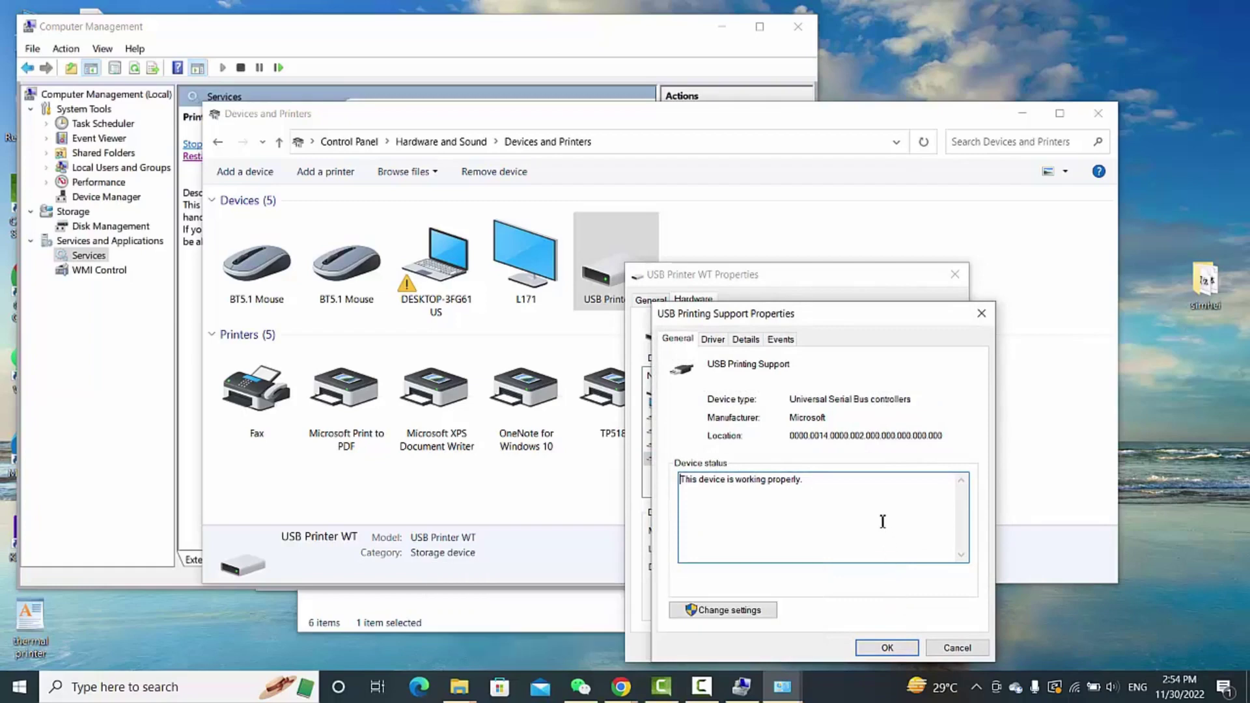
left_click(747, 339)
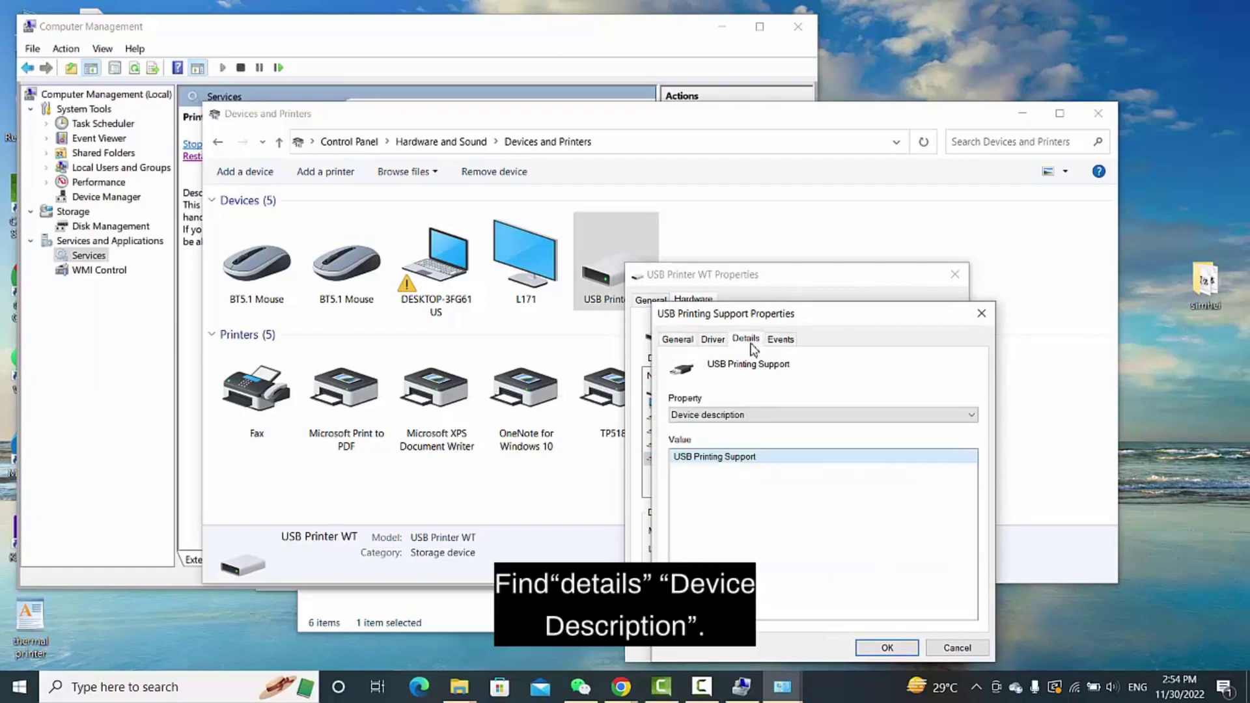
left_click(743, 414)
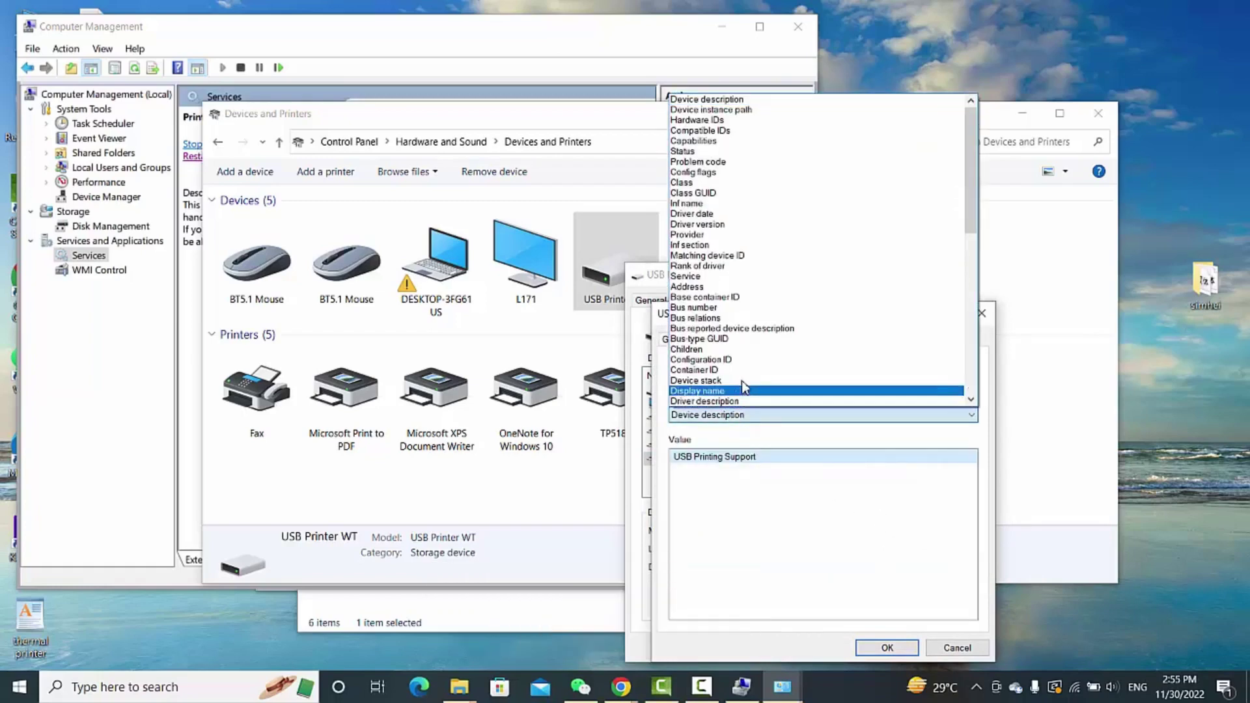
left_click(695, 319)
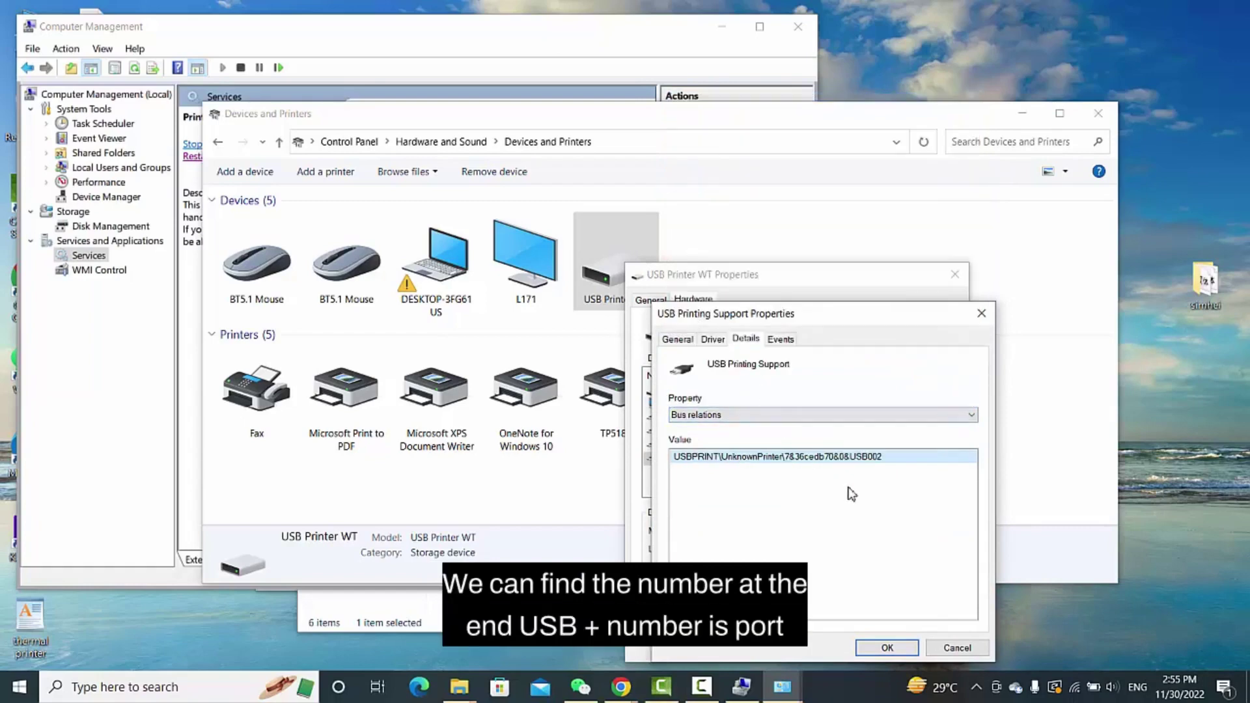
left_click(878, 648)
In TP518G's Printer properties Ports, assign port USB002 and confirm with OK
left_click(859, 649)
left_click(617, 412)
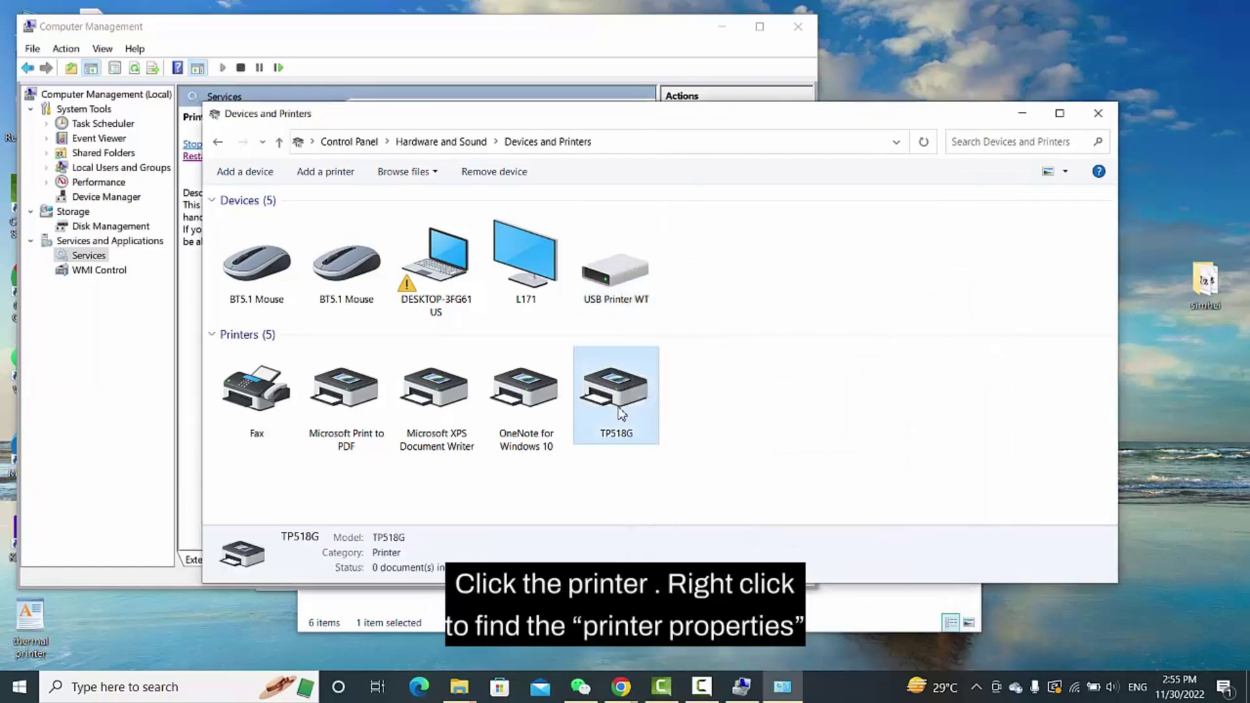
right_click(624, 400)
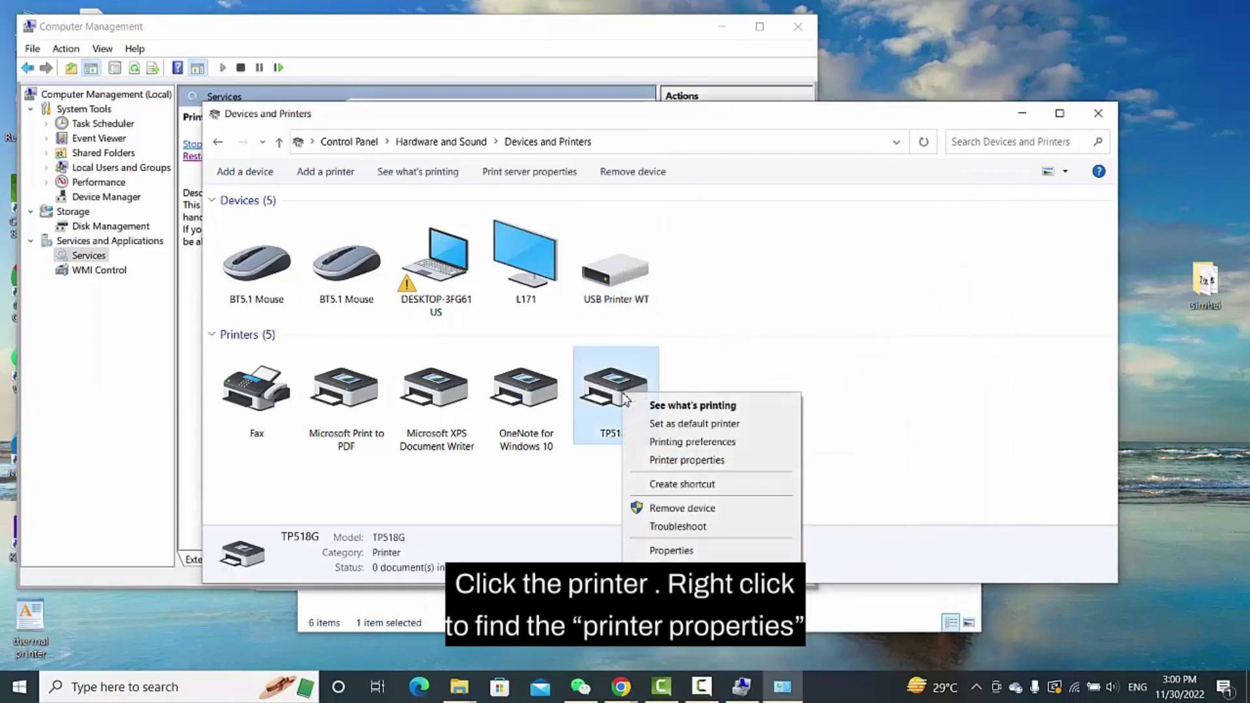
left_click(668, 460)
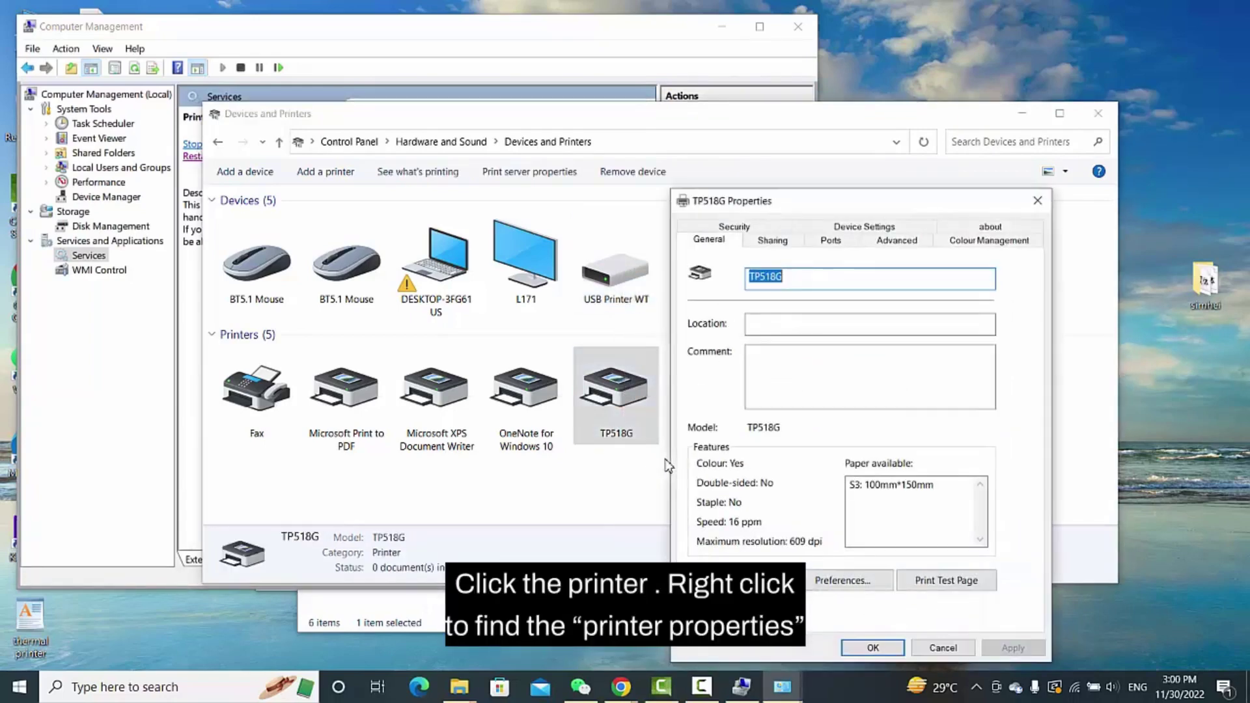
left_click(830, 241)
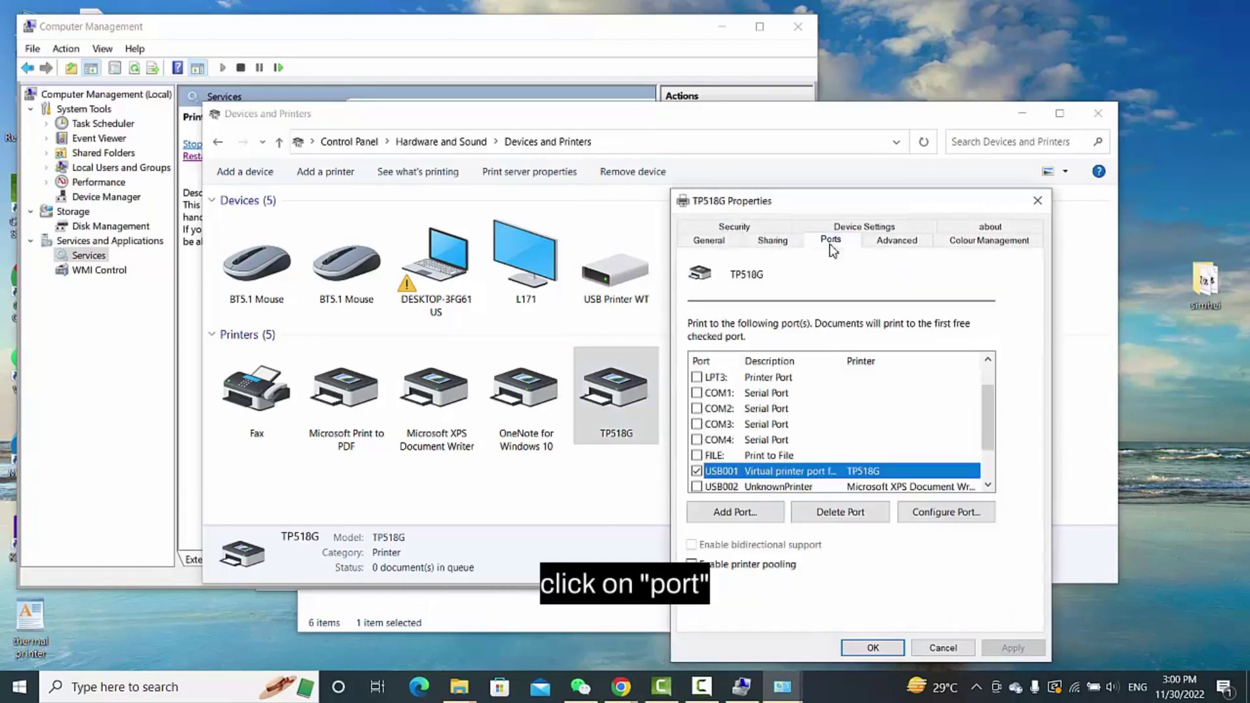
left_click(697, 486)
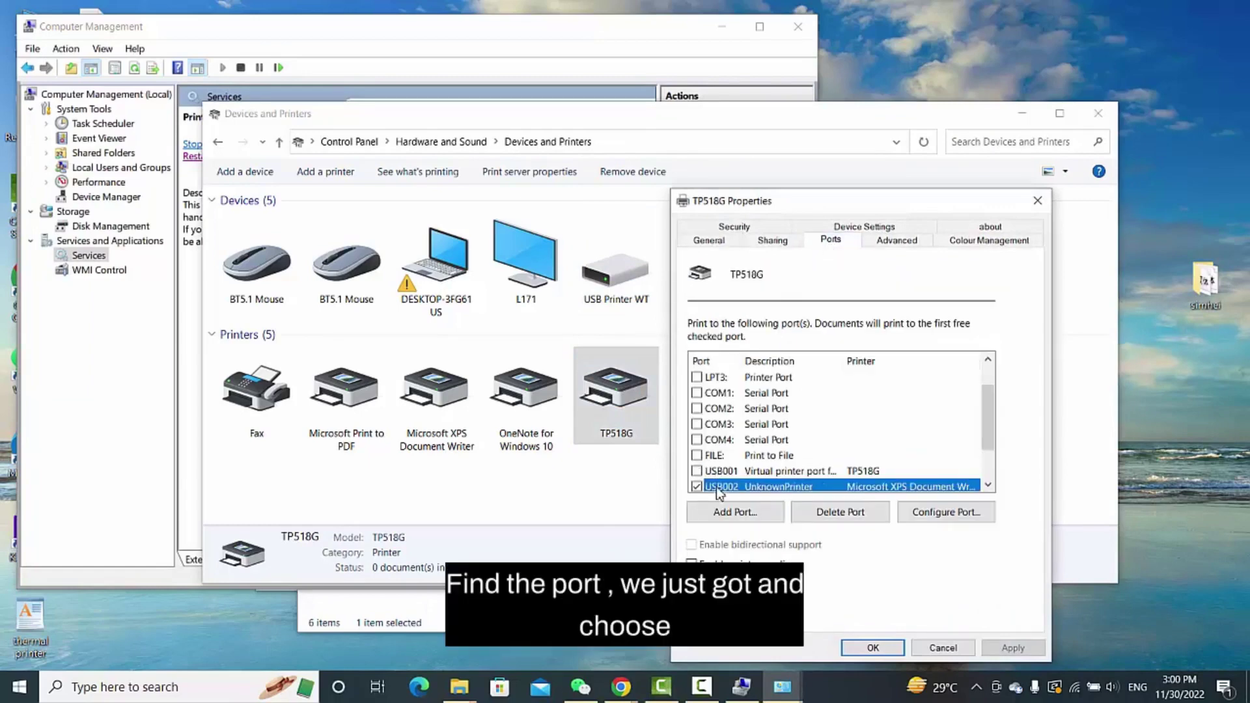
left_click(871, 646)
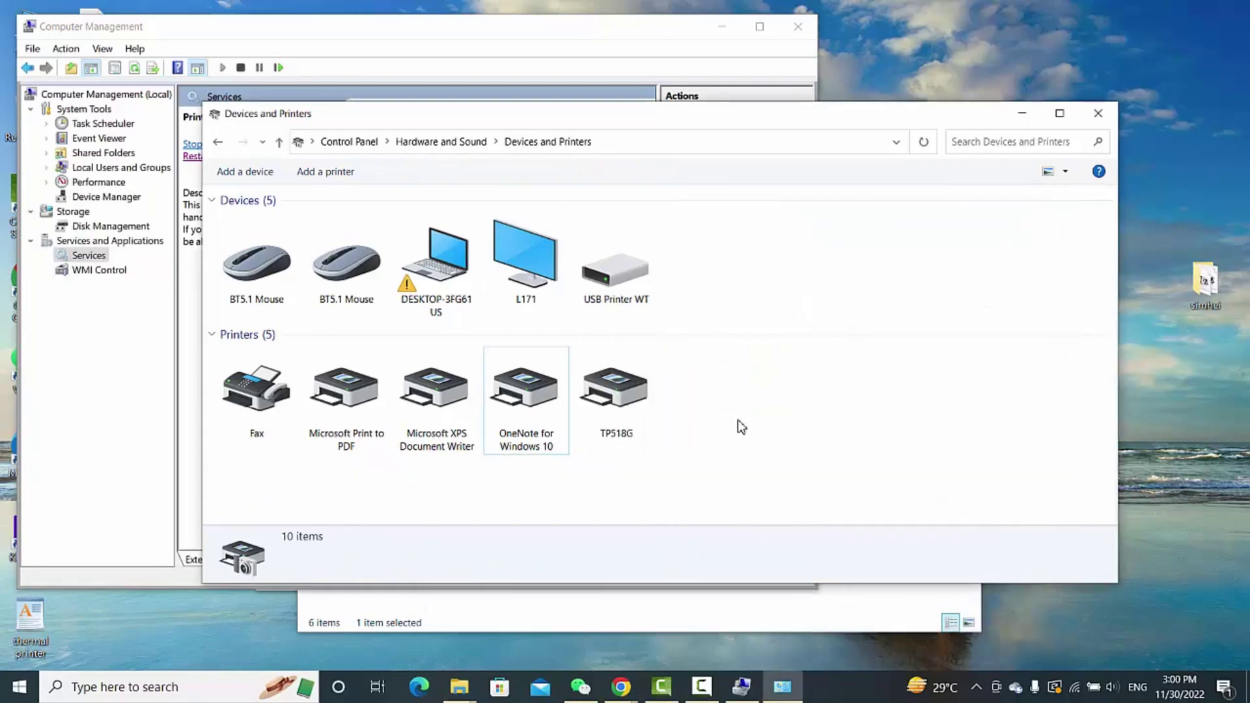
Send a test page from TP518G's Printer properties and dismiss the confirmation
right_click(637, 403)
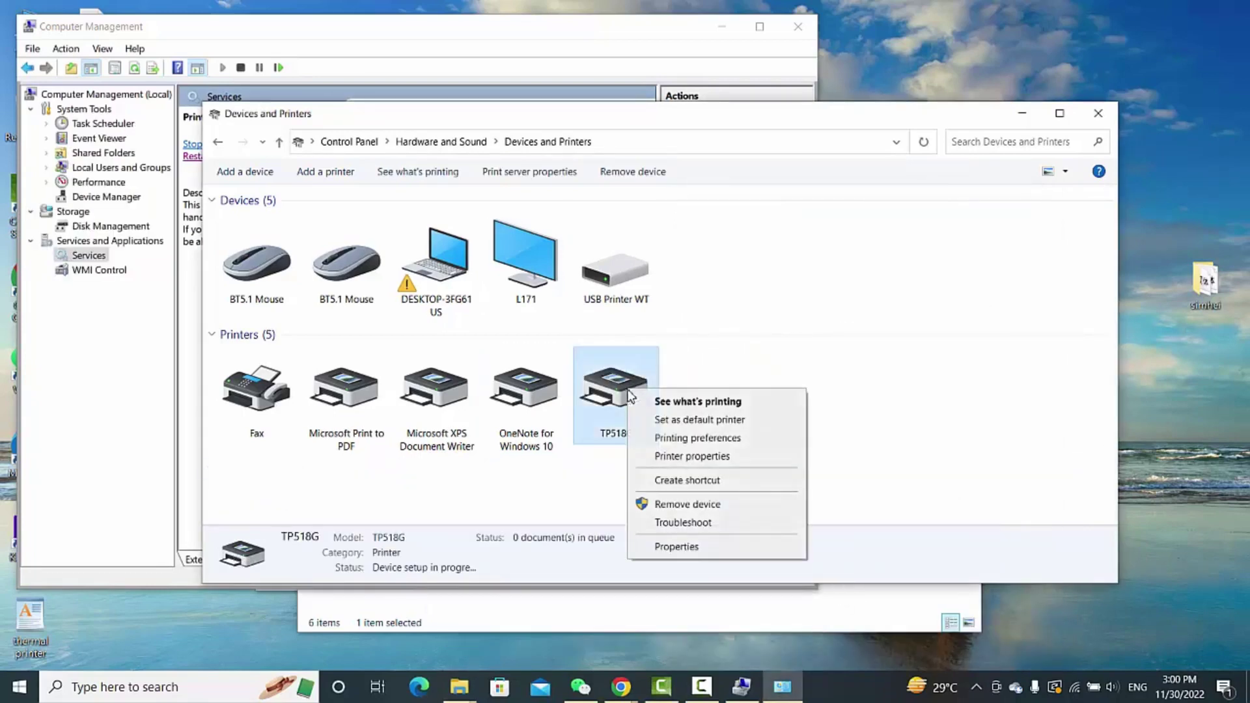
left_click(681, 457)
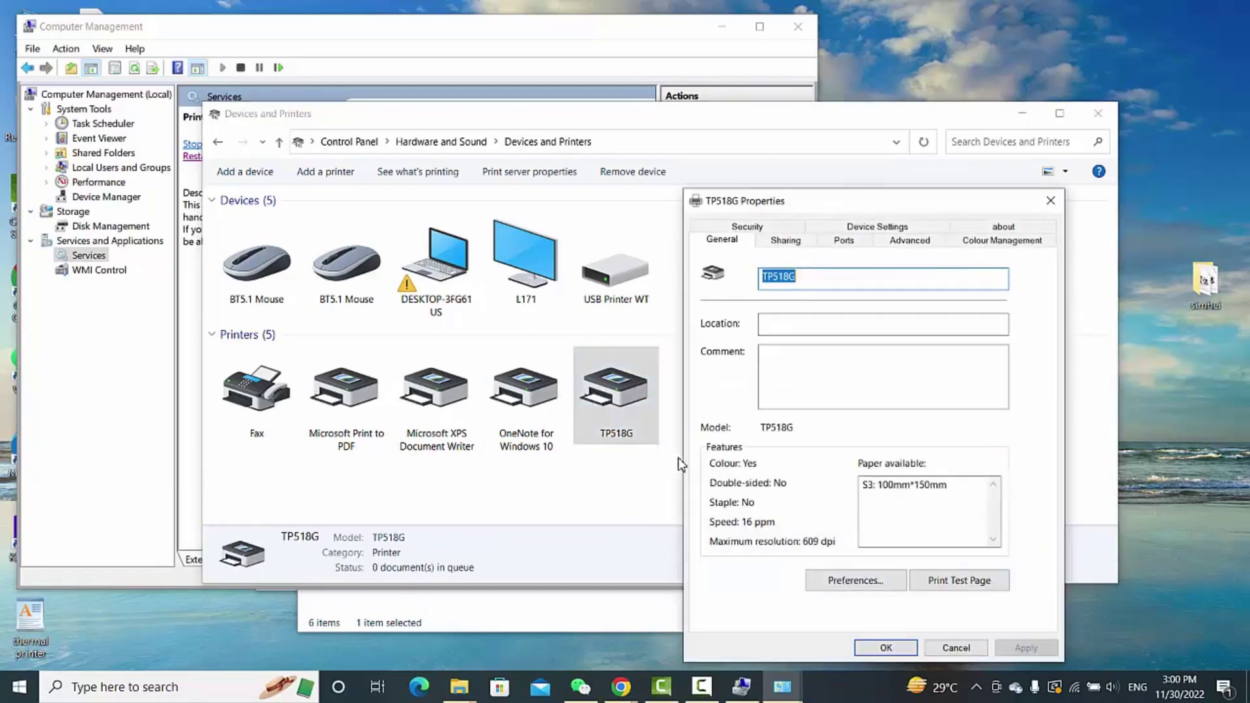
left_click(946, 590)
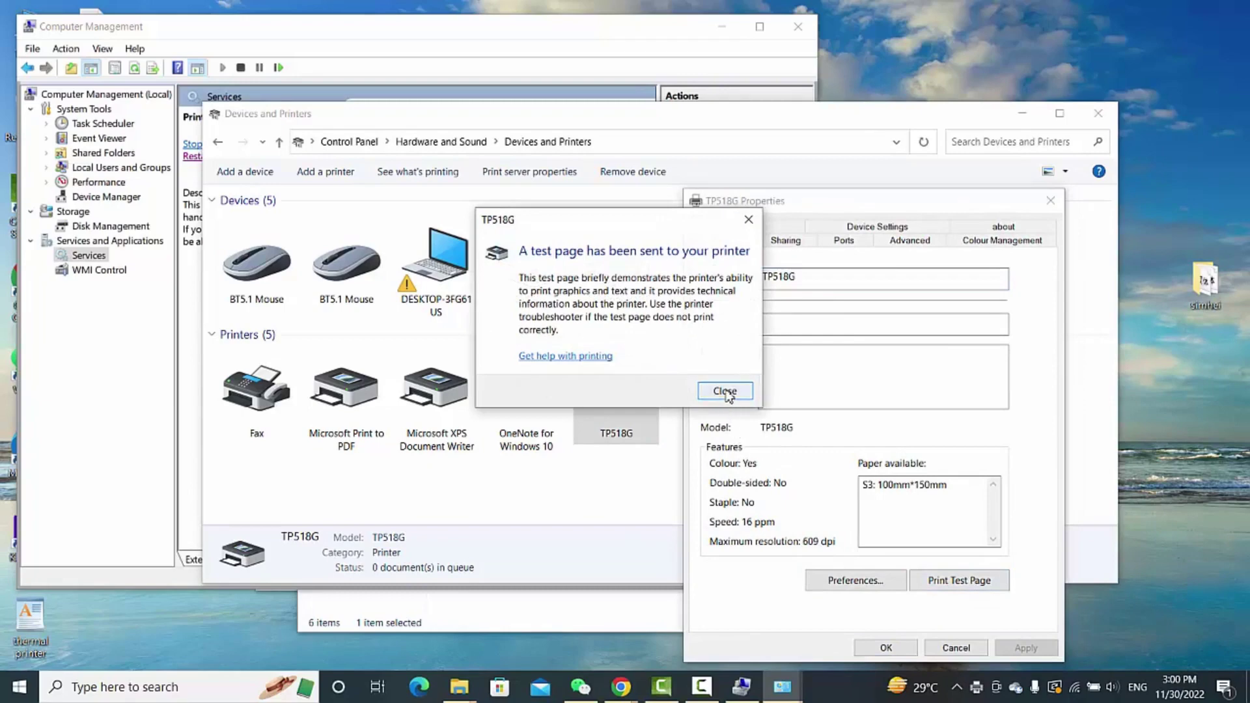
left_click(724, 391)
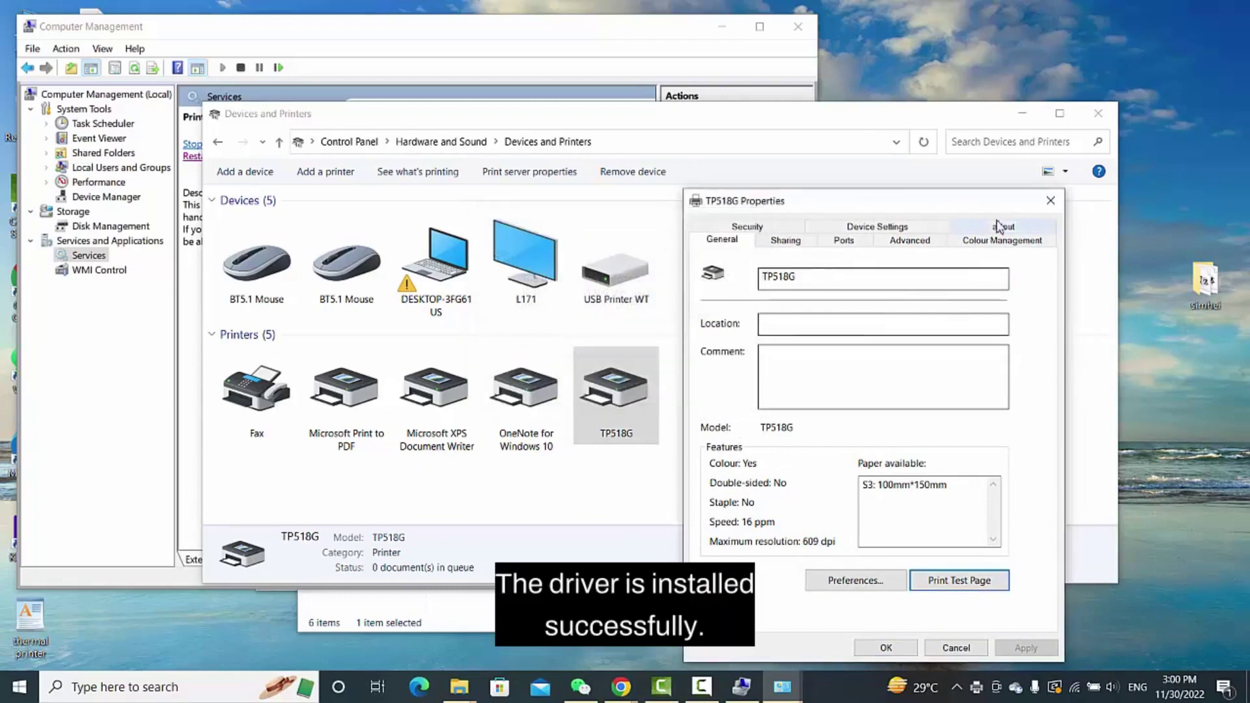